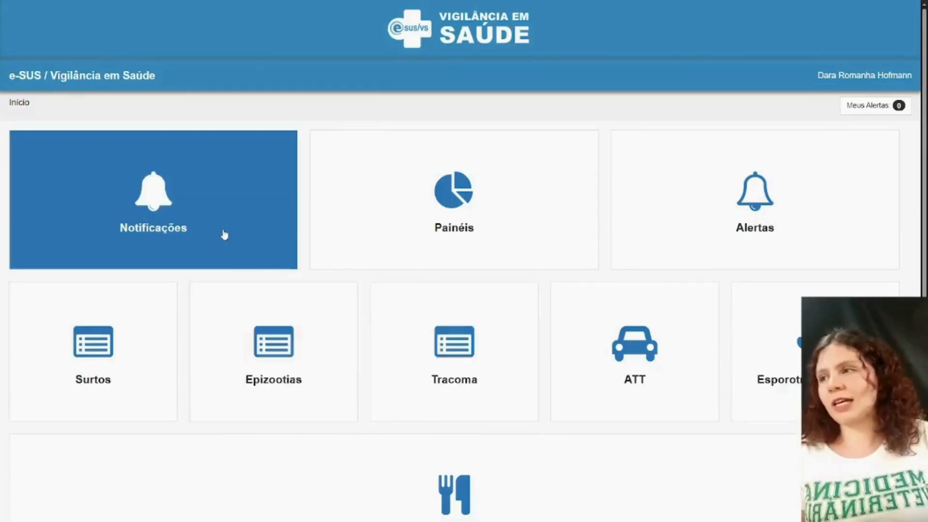
# - Open the Notificações area and start adding a new notification
pyautogui.click(224, 233)
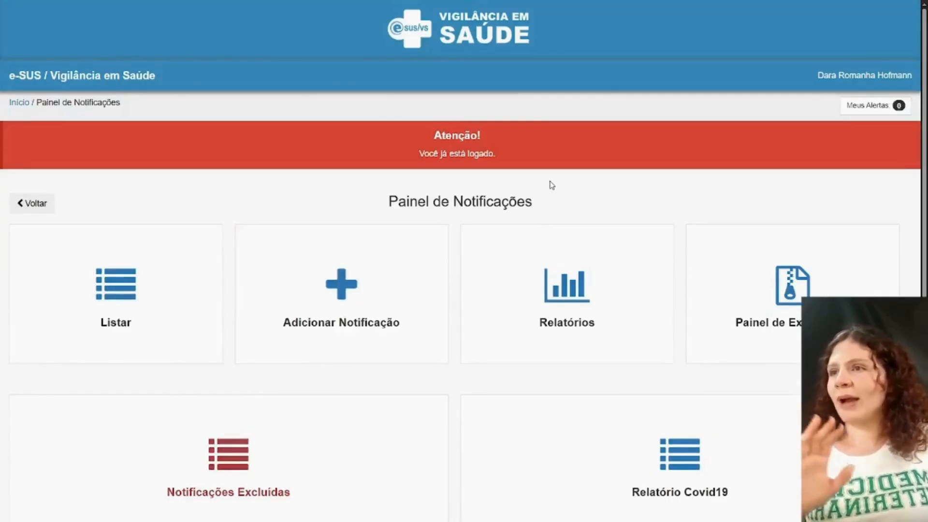
pyautogui.scroll(-1, 551, 185)
pyautogui.scroll(-1, 451, 360)
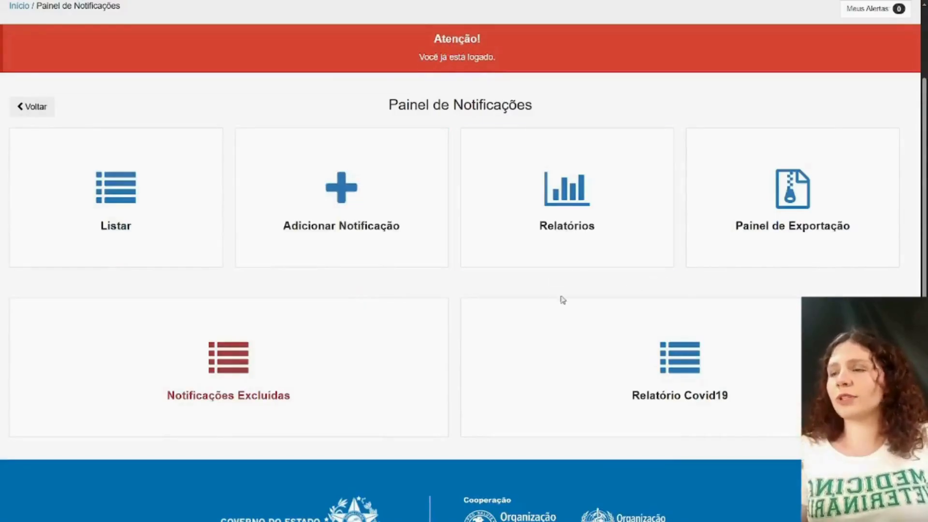
pyautogui.click(367, 250)
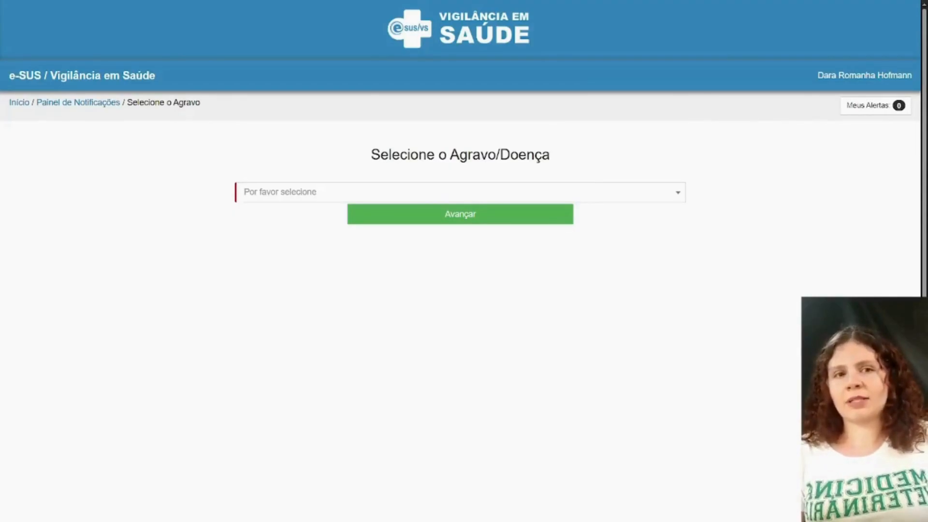
# - Choose Y09: Violência Interpessoal/Autoprovocada as the agravo/doença for the notification and advance
pyautogui.click(428, 198)
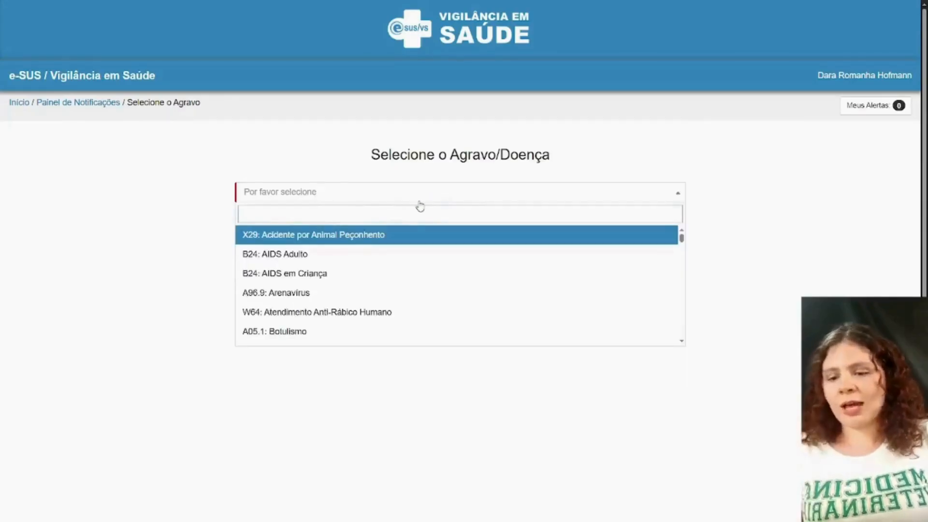
pyautogui.write('viol')
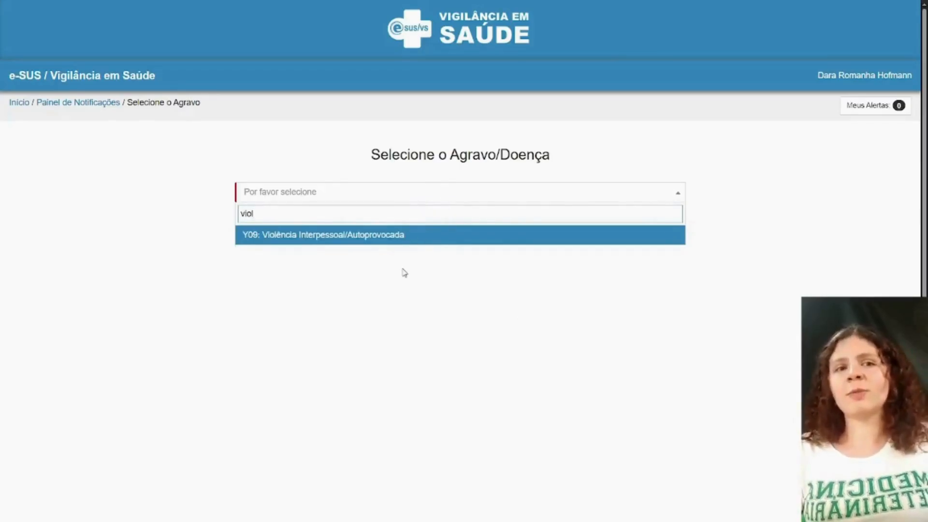
pyautogui.click(383, 236)
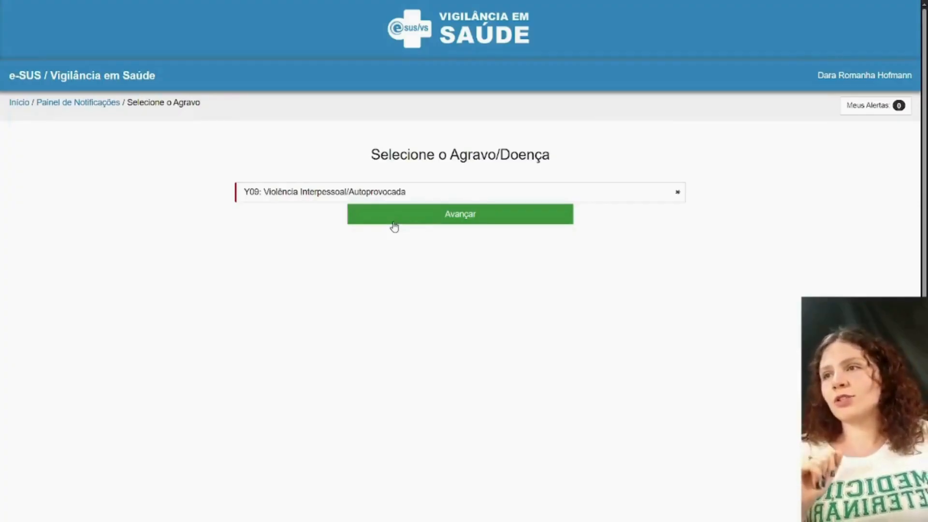
pyautogui.click(395, 225)
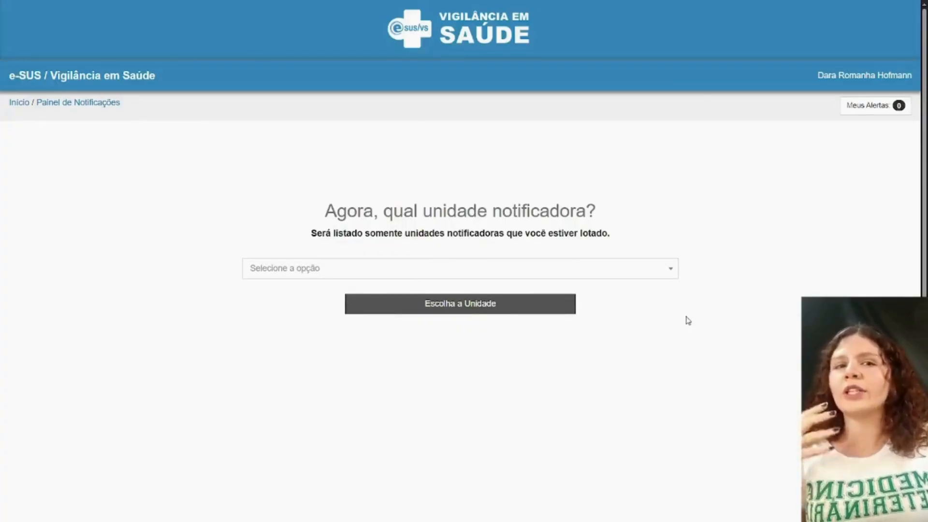
# - Choose PRONTO ATENDIMENTO 24H SAO ROQUE DO CANAA as the notifying unit and confirm the choice
pyautogui.click(620, 277)
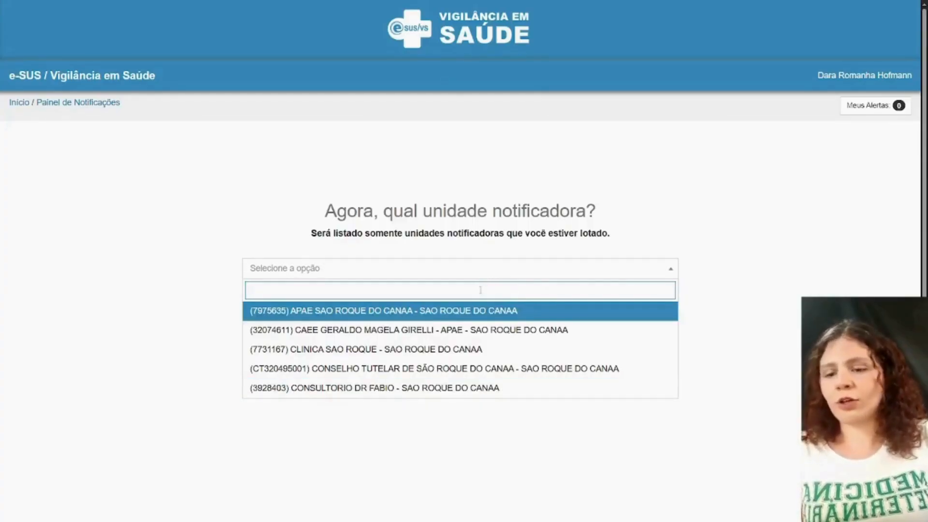
pyautogui.write('pronto')
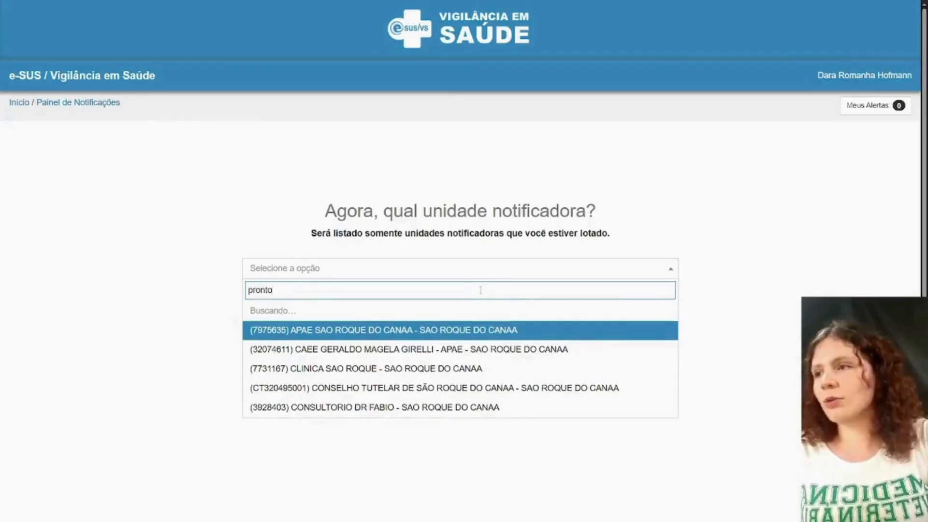
pyautogui.click(457, 311)
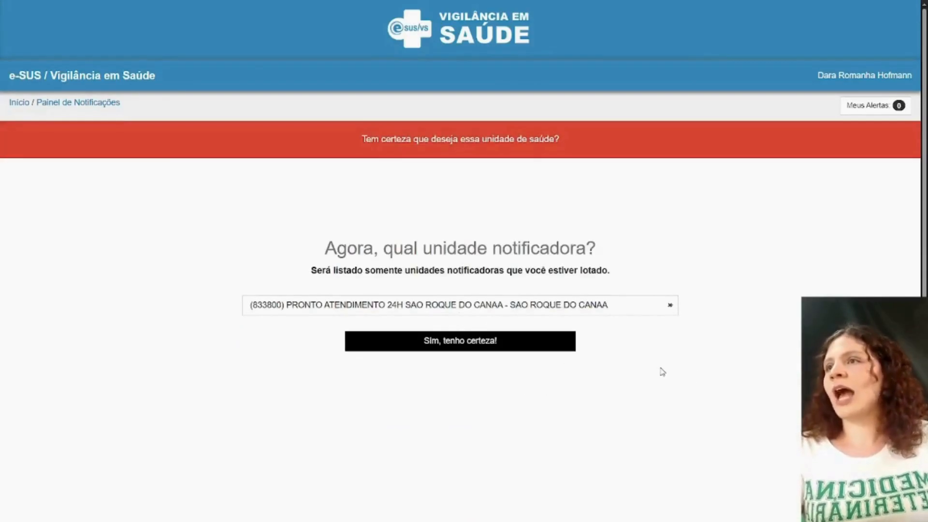
pyautogui.click(502, 351)
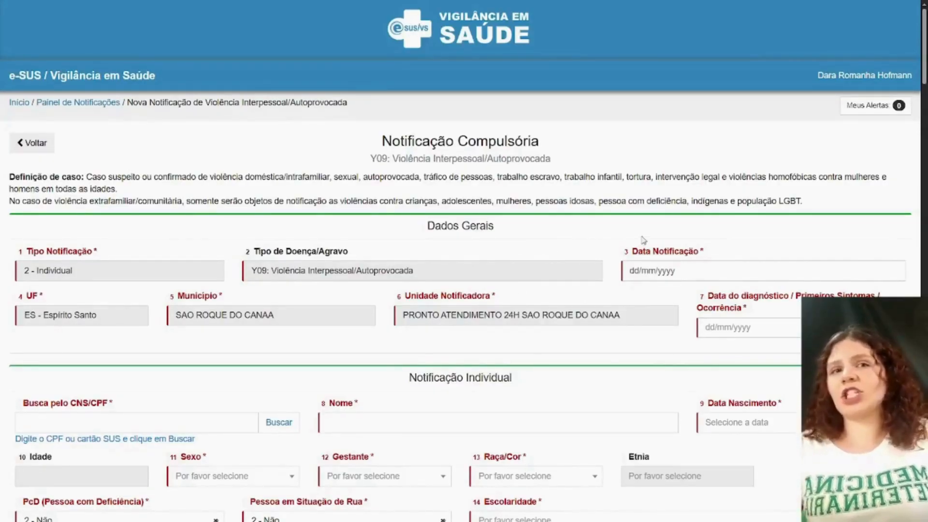
# - Set Data Notificação to 26/11/2025 and the diagnosis/first symptoms/occurrence date to 25/11/2025 in Dados Gerais
pyautogui.scroll(-2, 644, 240)
pyautogui.scroll(-1, 643, 240)
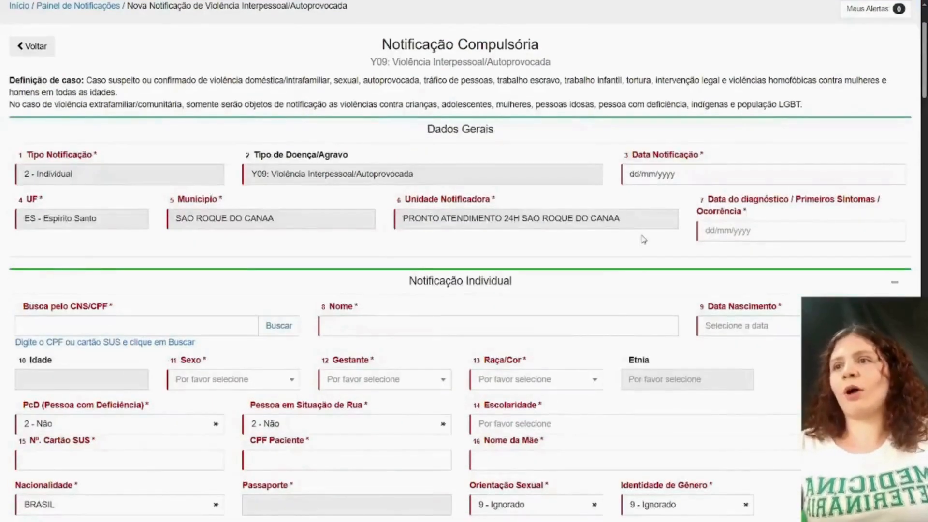
pyautogui.scroll(-2, 643, 240)
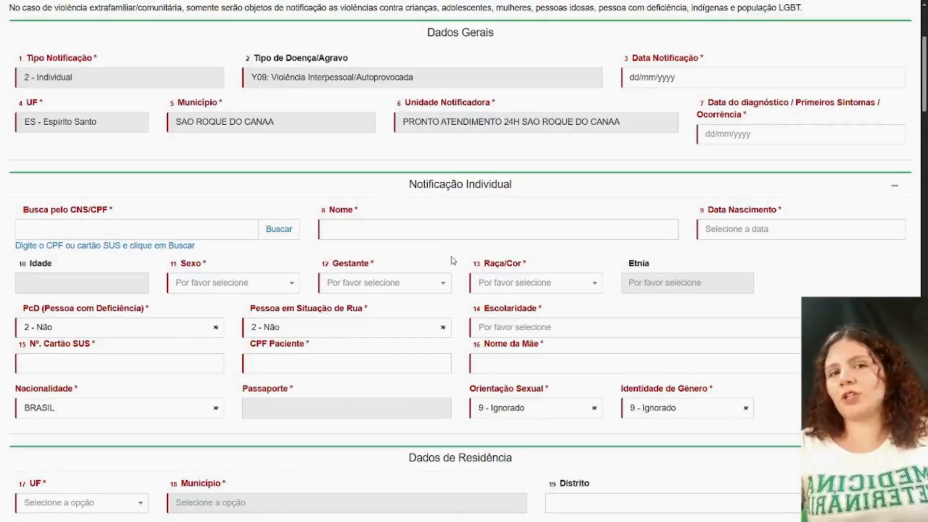
pyautogui.scroll(4, 452, 261)
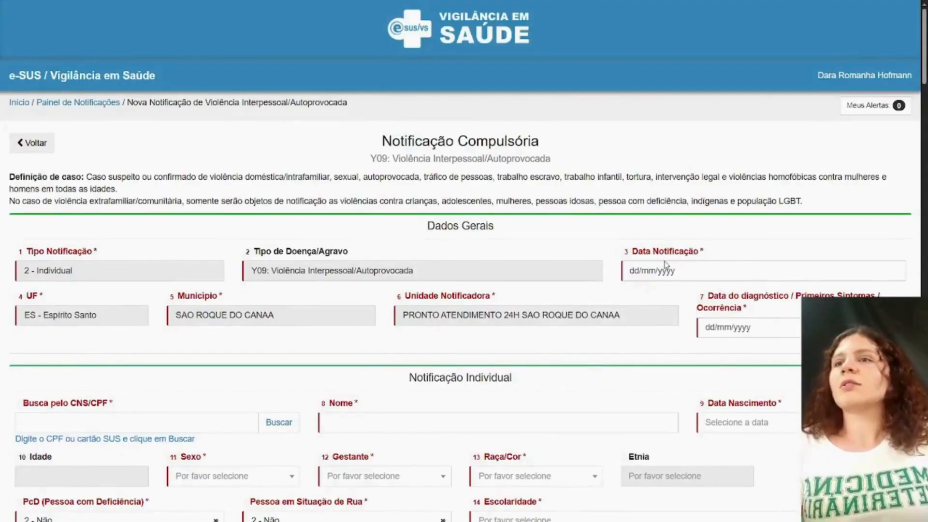
pyautogui.scroll(-1, 714, 272)
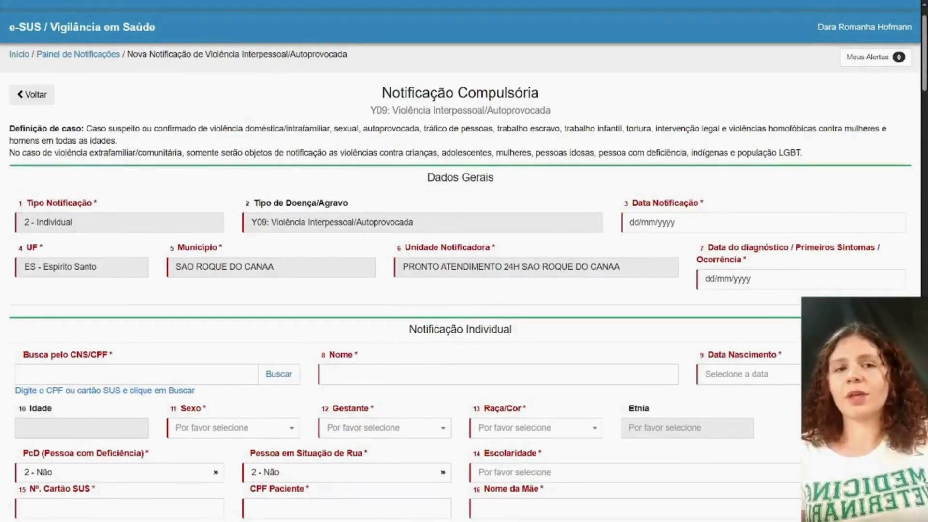
pyautogui.scroll(1, 621, 284)
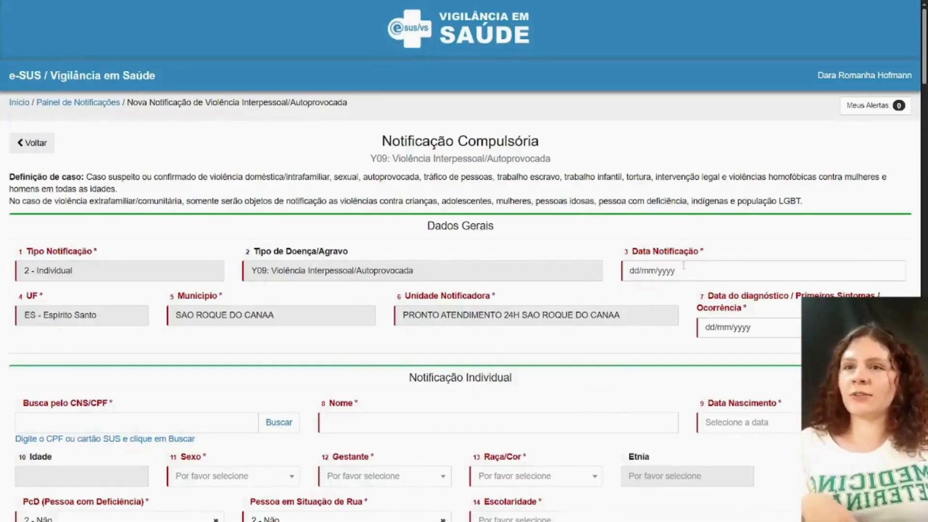
pyautogui.click(683, 270)
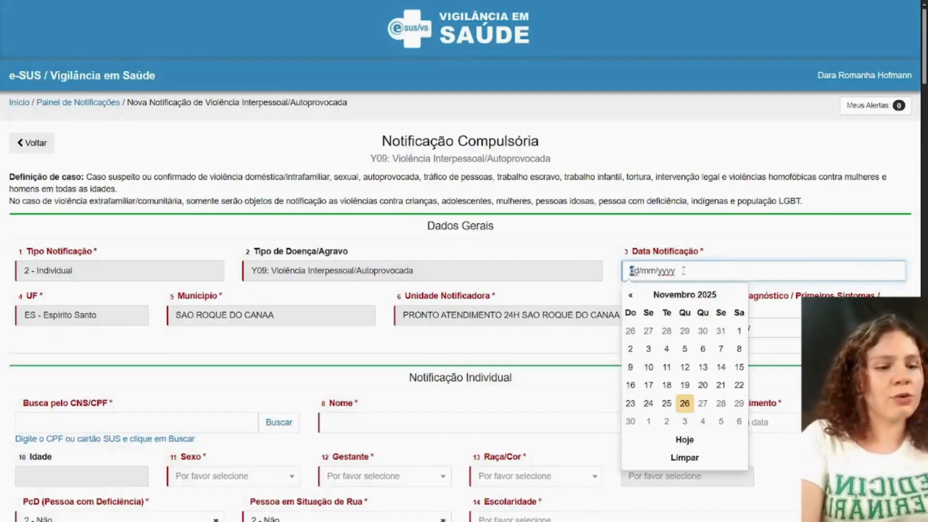
pyautogui.click(684, 402)
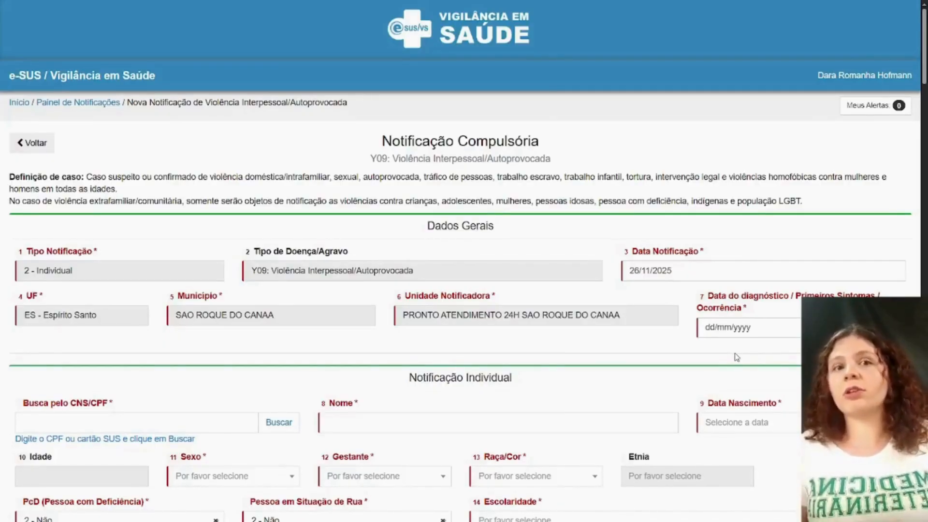
pyautogui.click(722, 331)
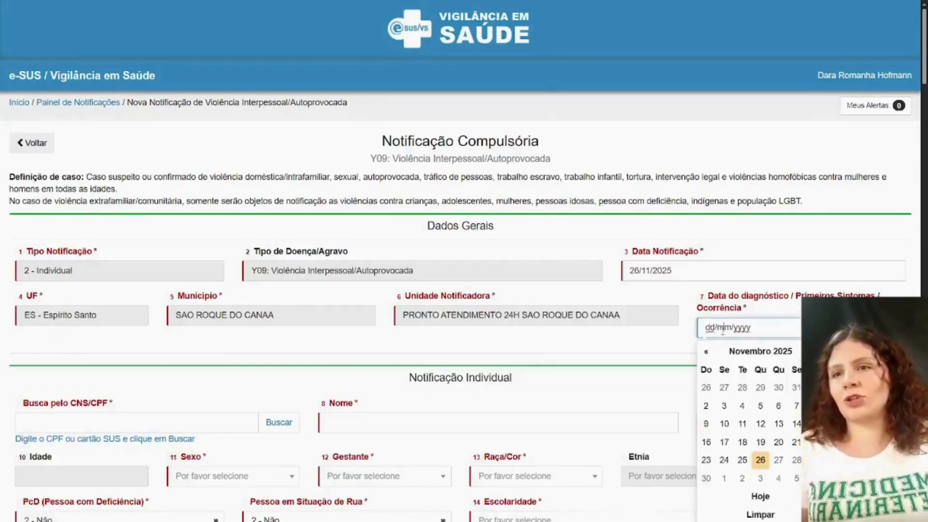
pyautogui.click(741, 460)
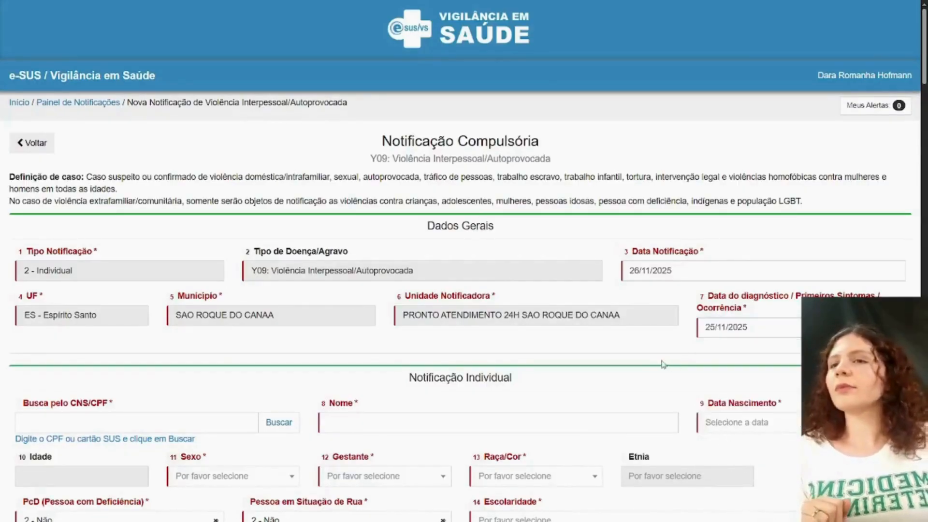
# - Enter the patient's CPF in Notificação Individual and search for it to fill in the patient's data
pyautogui.scroll(-2, 575, 351)
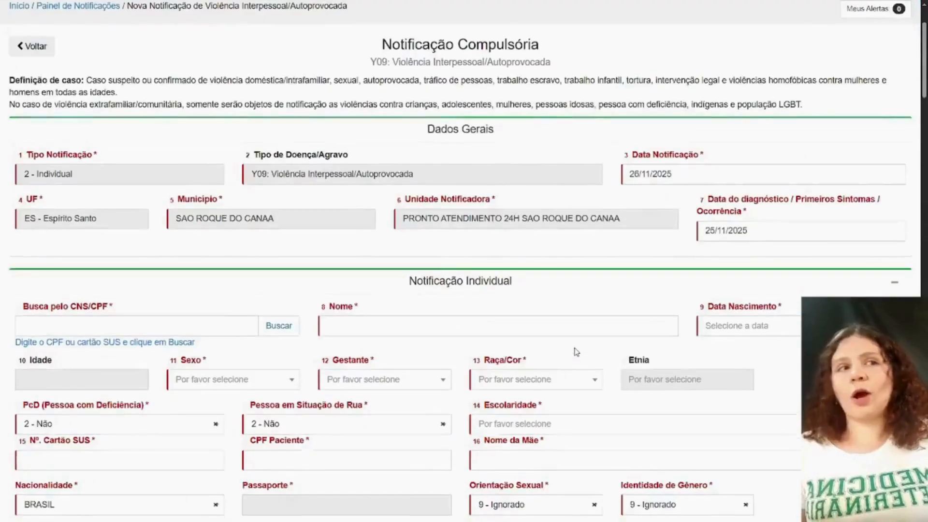
pyautogui.scroll(-2, 576, 351)
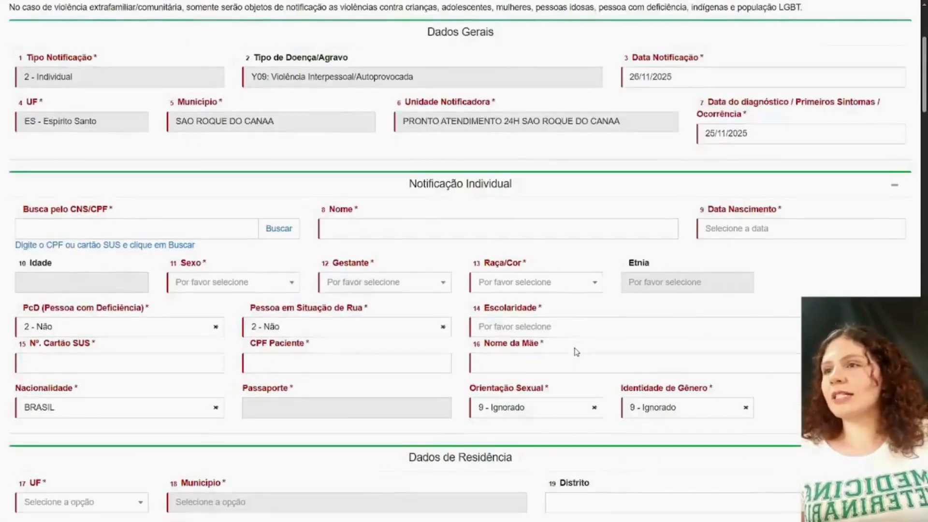
pyautogui.scroll(-1, 576, 351)
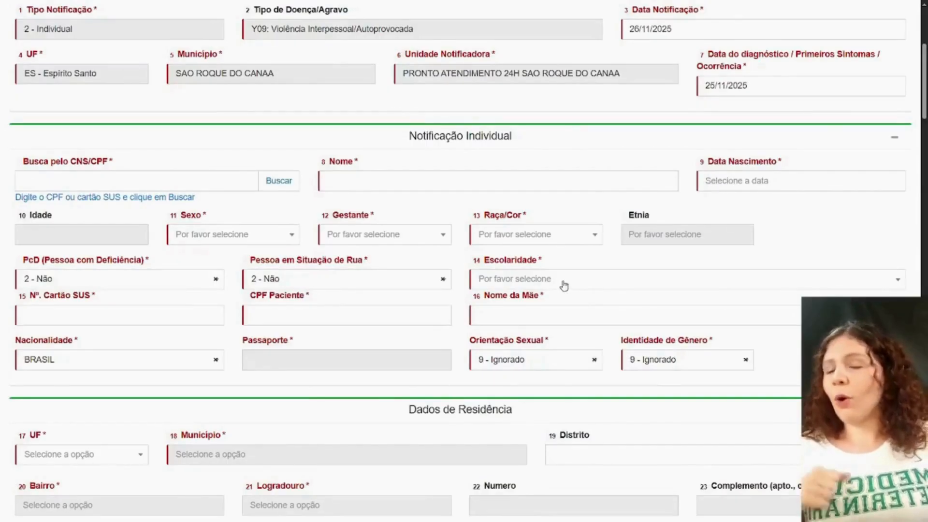
pyautogui.click(102, 185)
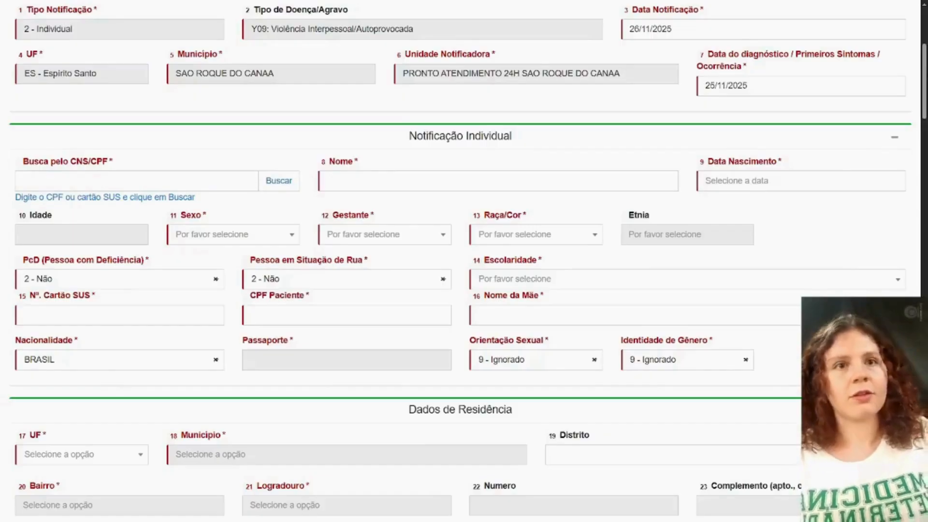
pyautogui.click(211, 184)
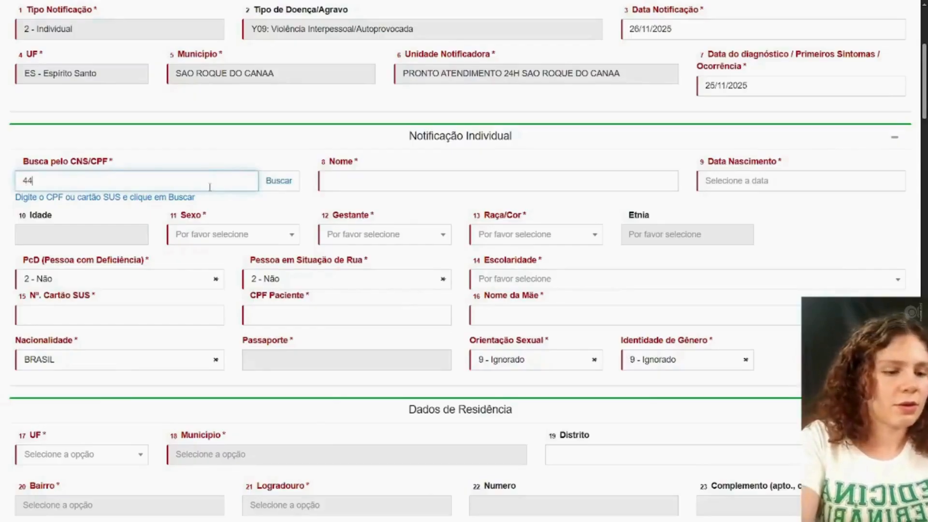
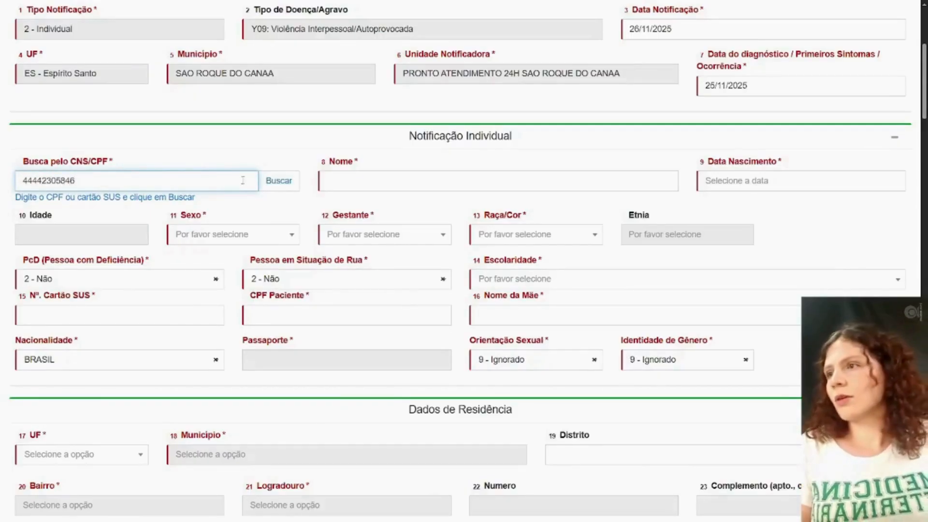
pyautogui.click(271, 182)
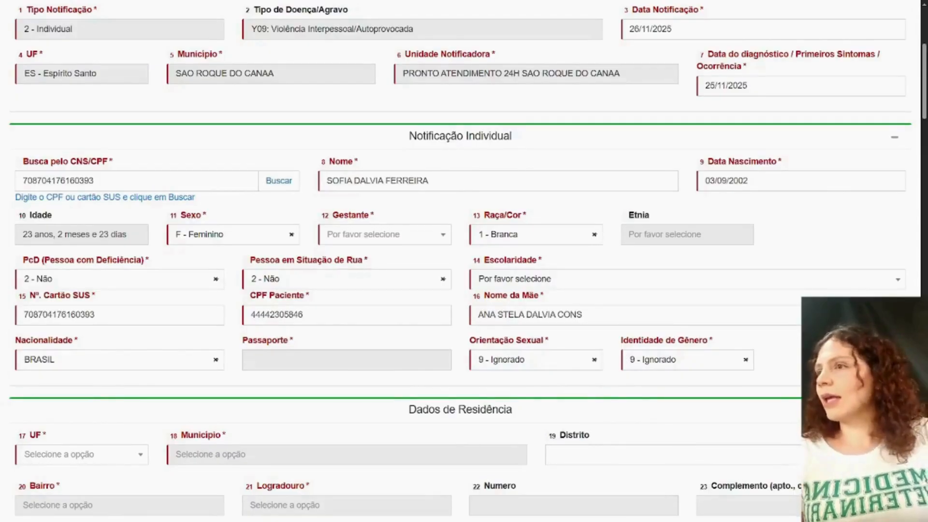
# - Set the patient's Gestante field to 5 - Não and Raça/Cor to 1 - Branca
pyautogui.click(437, 238)
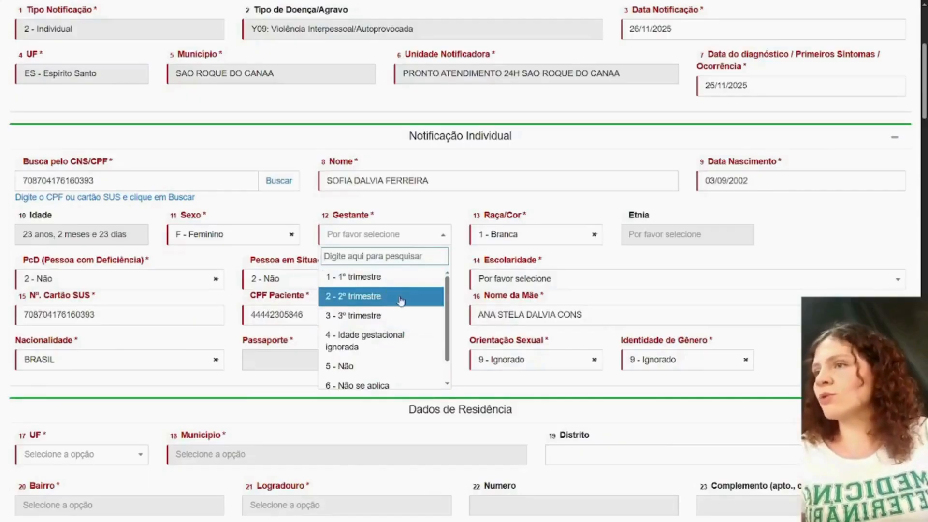
pyautogui.click(400, 368)
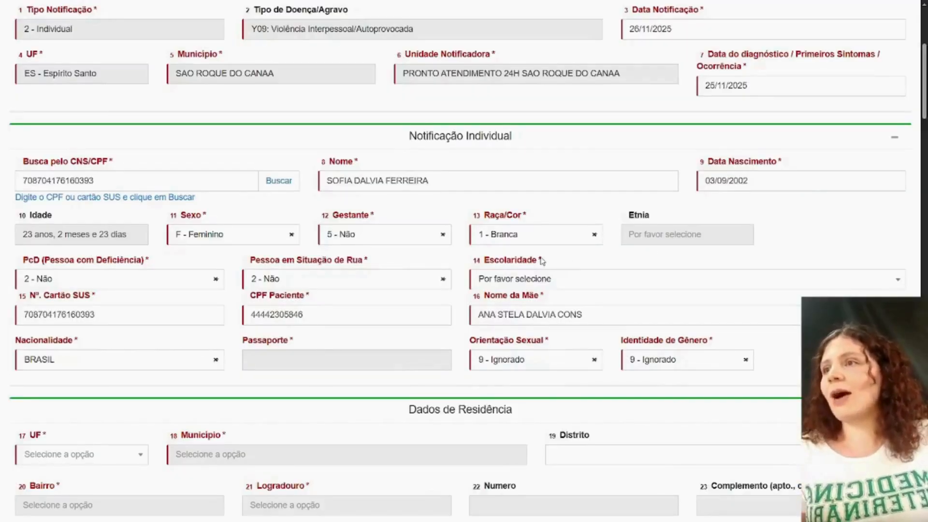
pyautogui.click(555, 243)
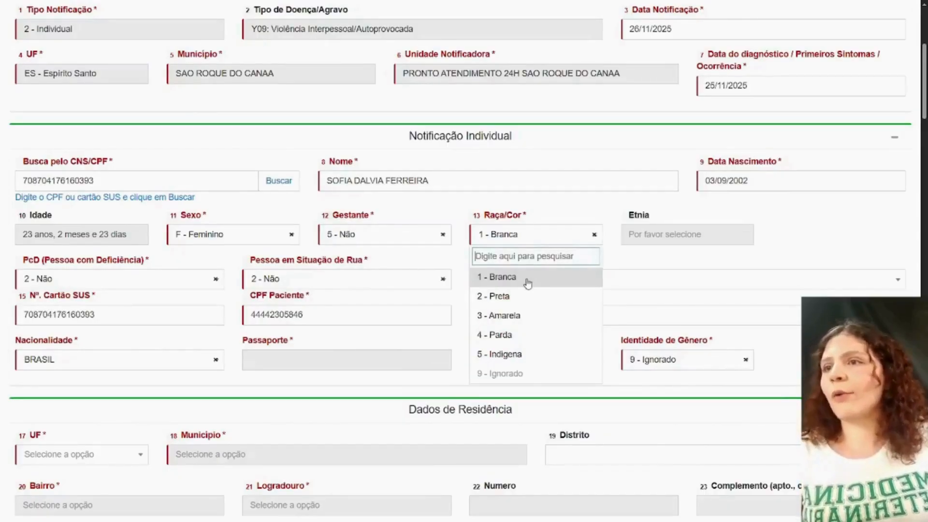
pyautogui.scroll(-1, 523, 270)
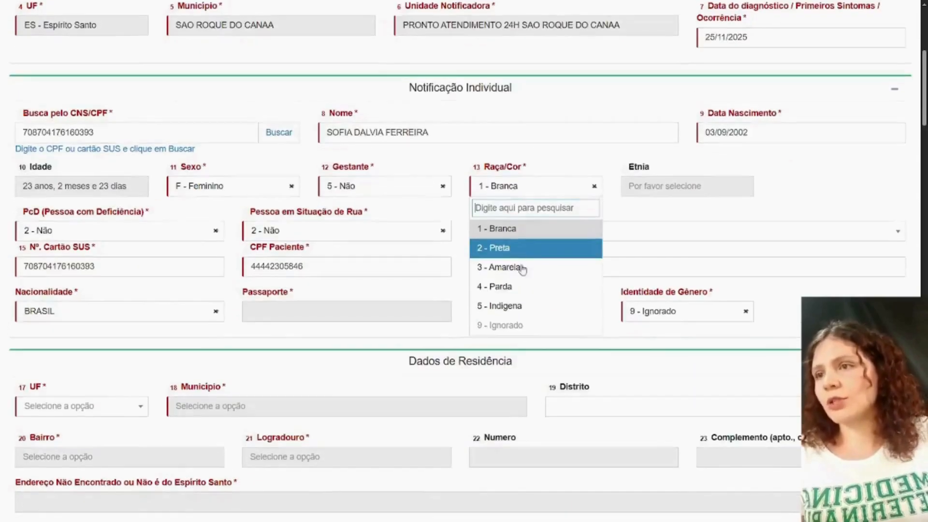
pyautogui.click(514, 230)
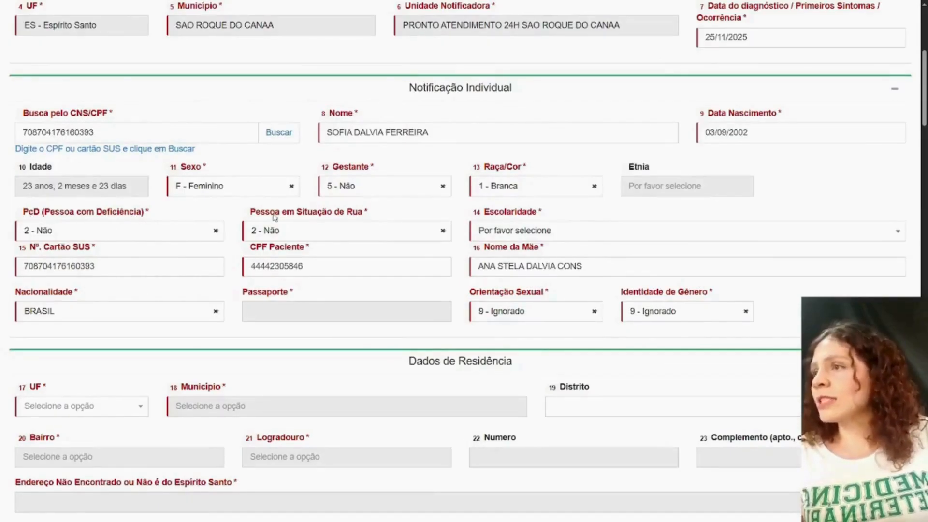
pyautogui.click(188, 236)
pyautogui.click(188, 242)
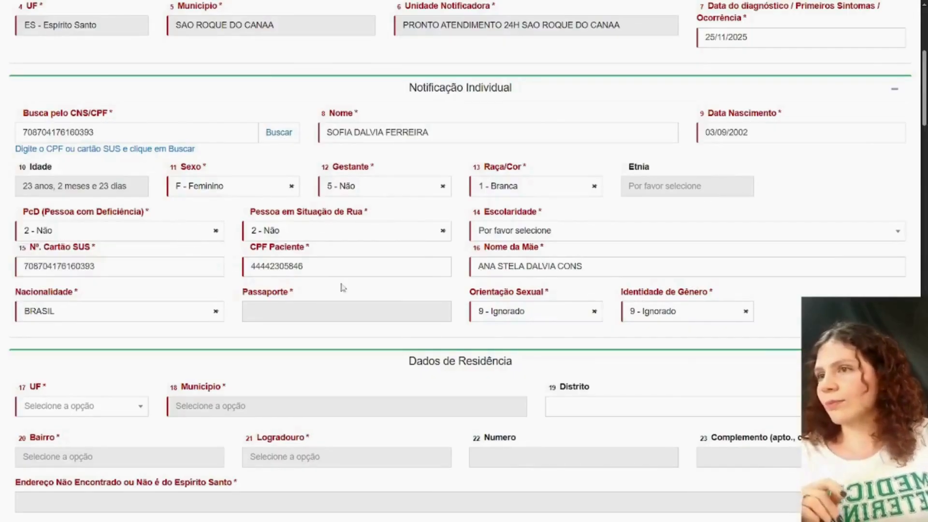
# - Set the patient's Escolaridade to 8 - Educação superior completa and Orientação Sexual to 1 - Heterossexual
pyautogui.click(520, 233)
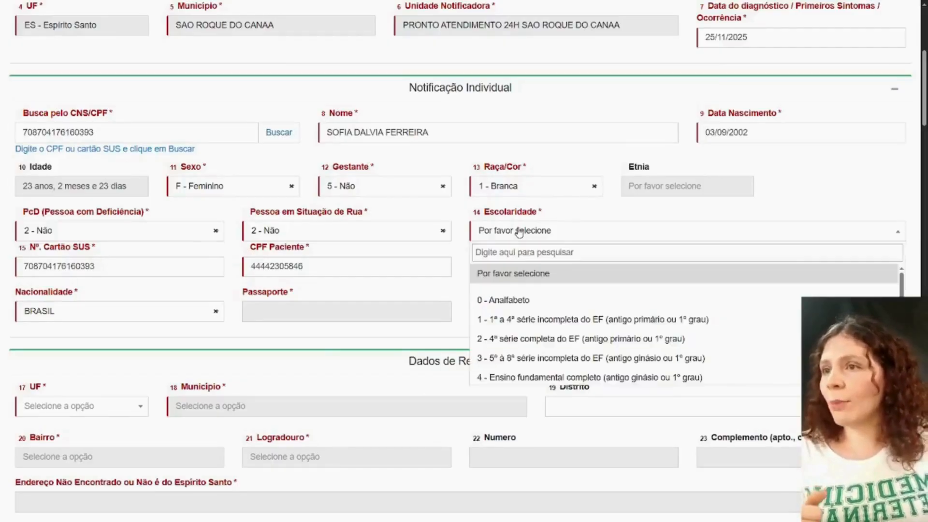
pyautogui.scroll(-3, 551, 299)
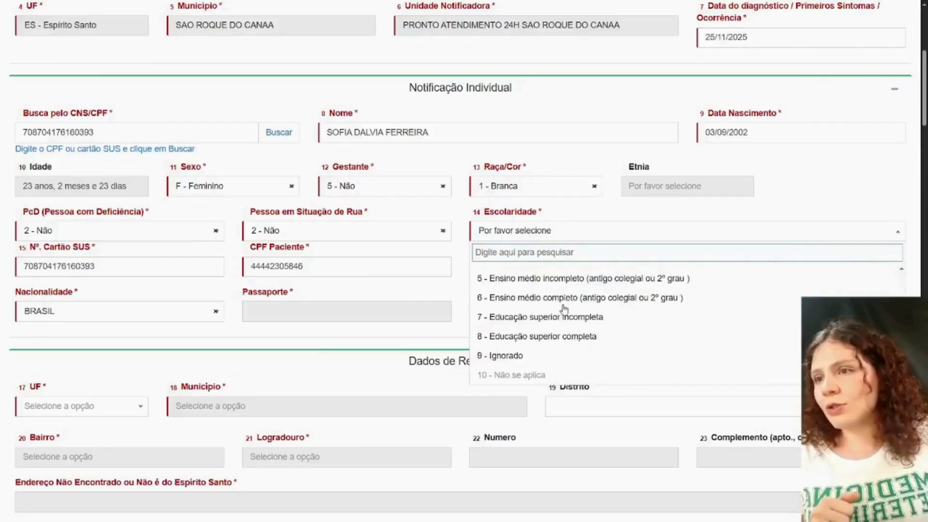
pyautogui.click(531, 337)
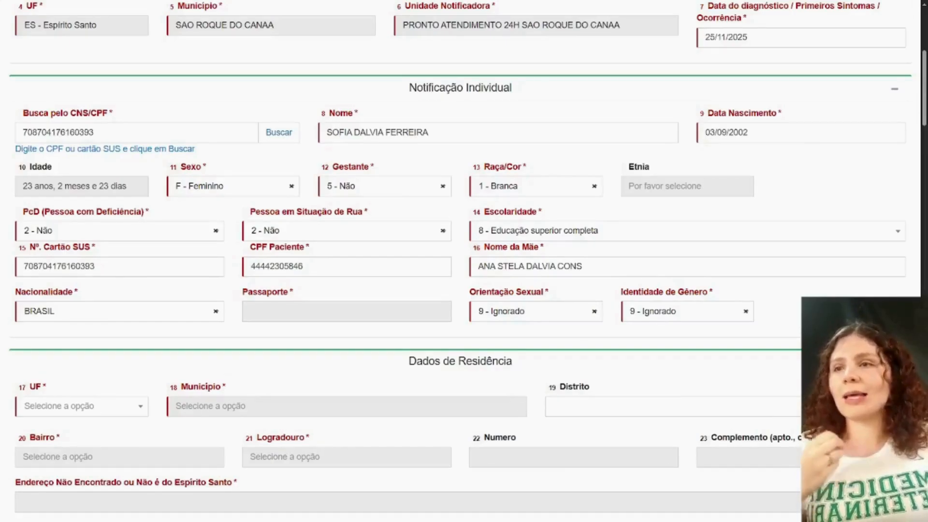
pyautogui.click(575, 313)
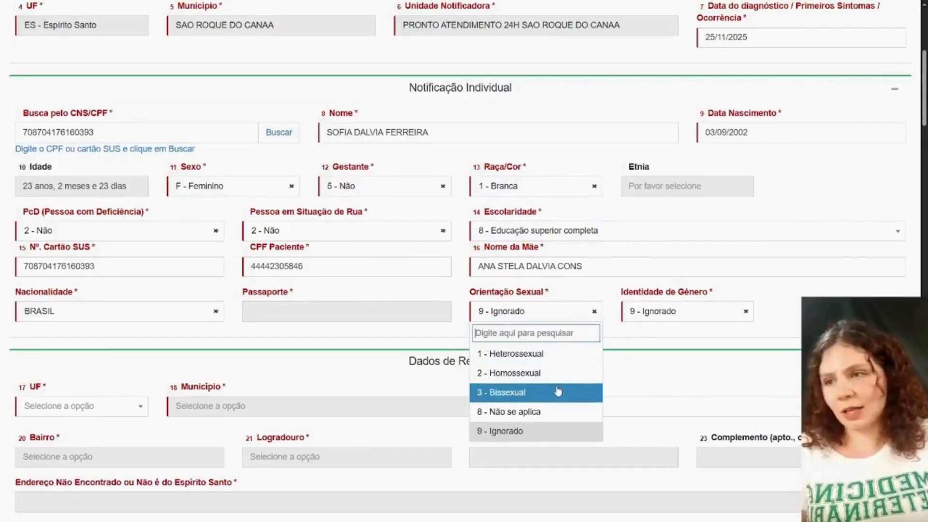
pyautogui.click(539, 356)
# - Set the patient's Identidade de Gênero to 1 - Mulher cisgênero in Notificação Individual
pyautogui.click(682, 317)
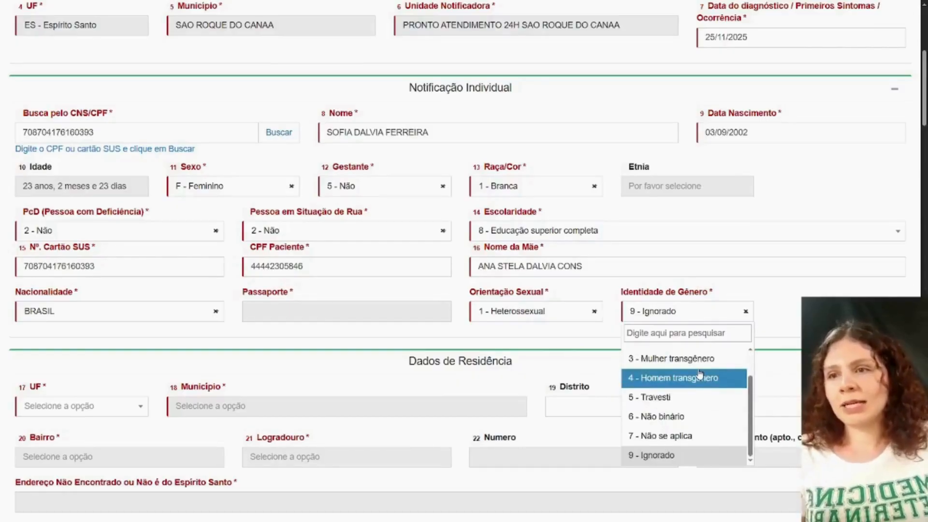
pyautogui.scroll(1, 699, 372)
pyautogui.scroll(1, 699, 375)
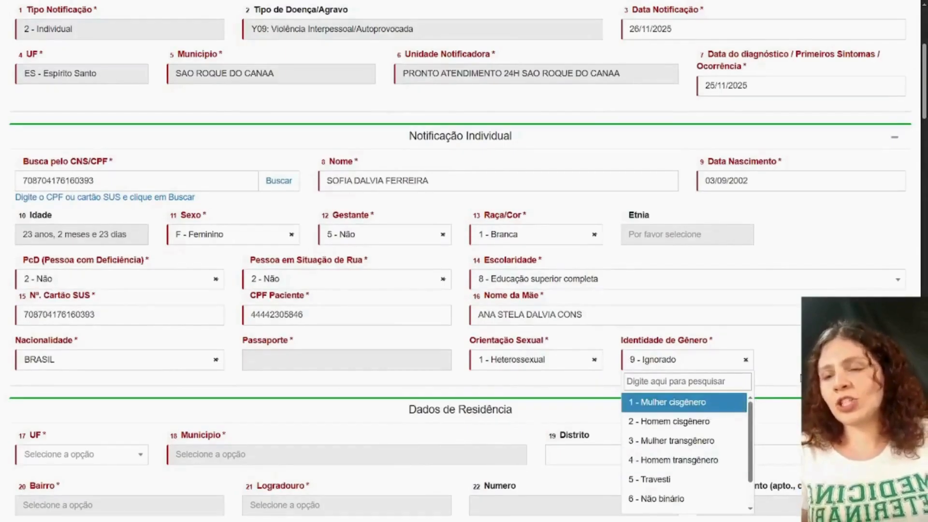
pyautogui.scroll(-2, 719, 377)
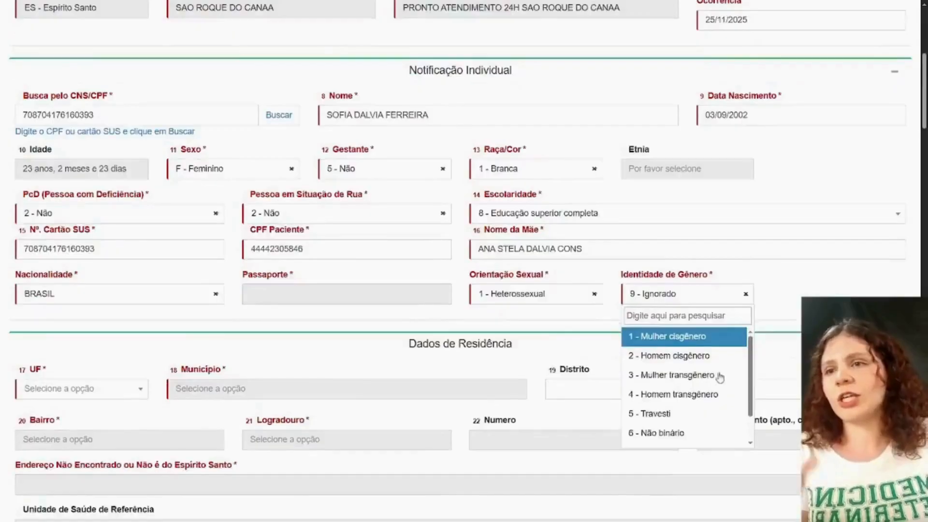
pyautogui.scroll(-1, 719, 376)
pyautogui.scroll(-1, 686, 368)
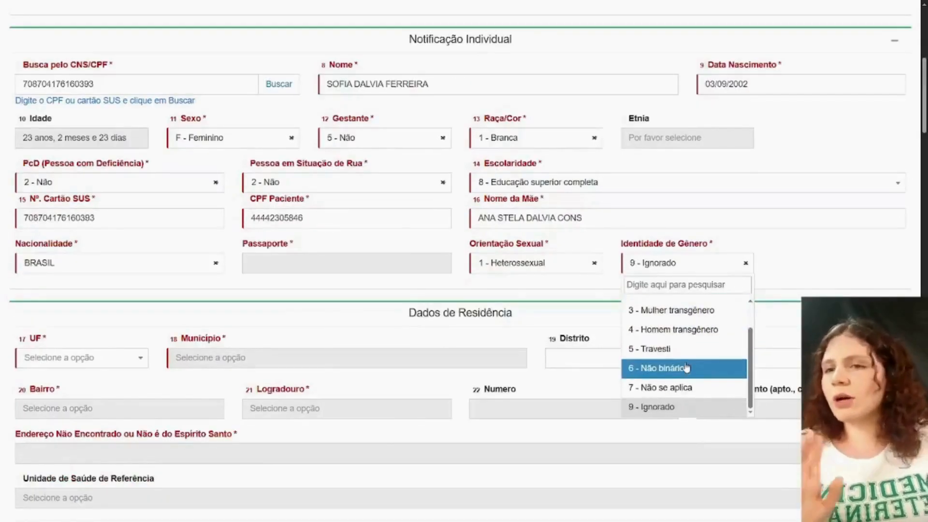
pyautogui.scroll(2, 692, 381)
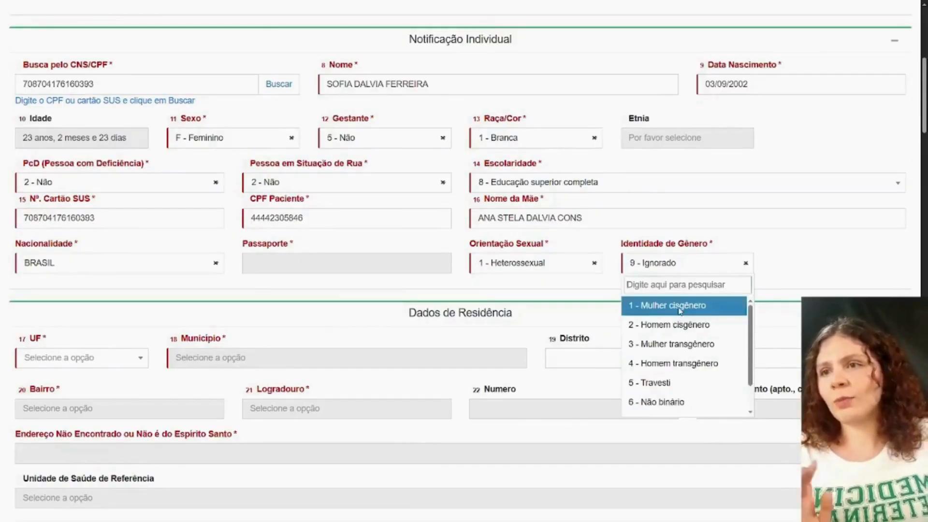
pyautogui.click(680, 311)
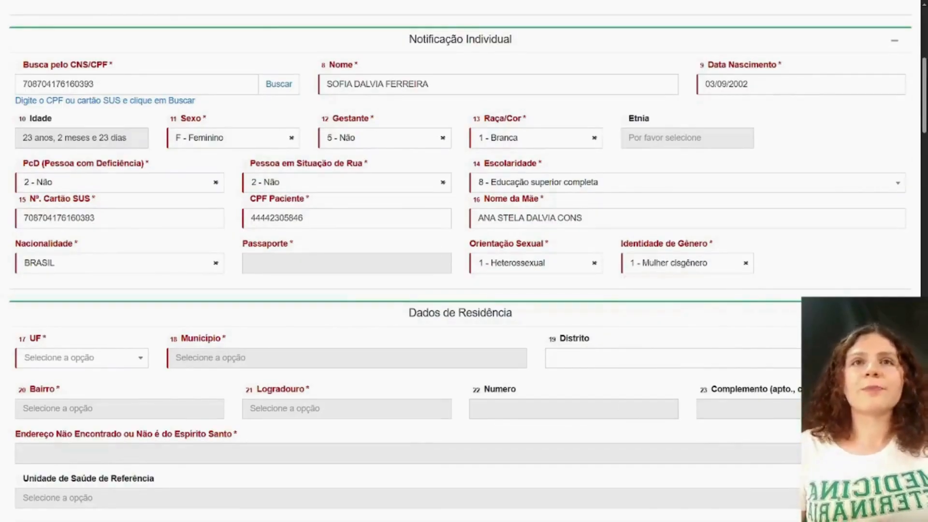
# - Set UF to ES - Espírito Santo and Município to SAO ROQUE DO CANAA - ES in Dados de Residência
pyautogui.scroll(-1, 621, 229)
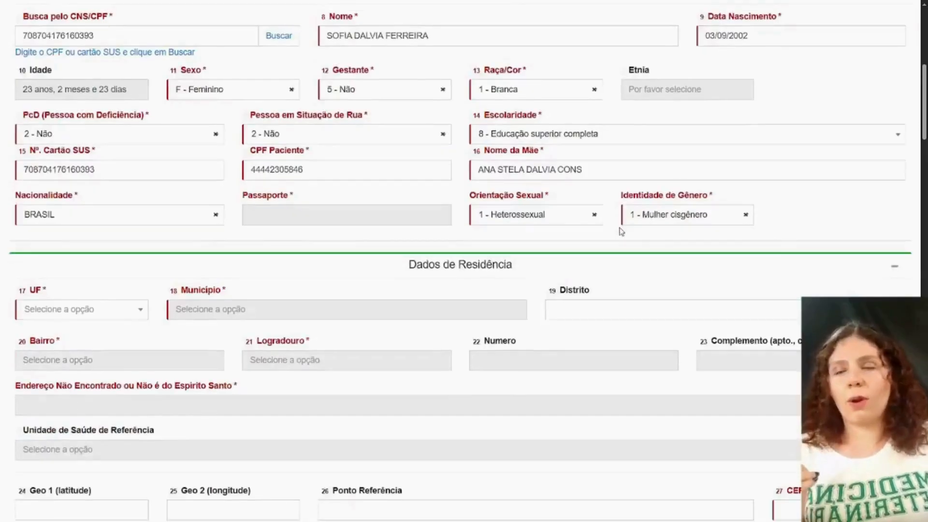
pyautogui.scroll(-1, 621, 229)
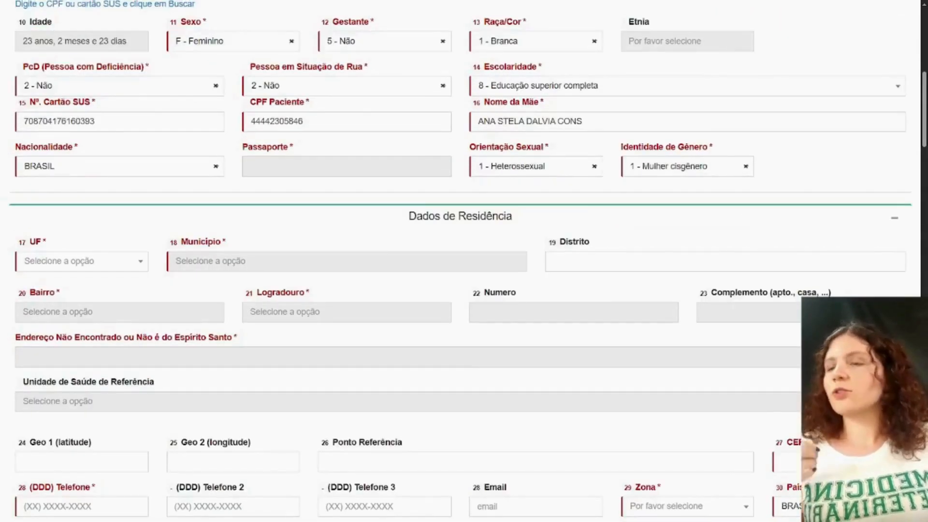
pyautogui.scroll(-1, 686, 241)
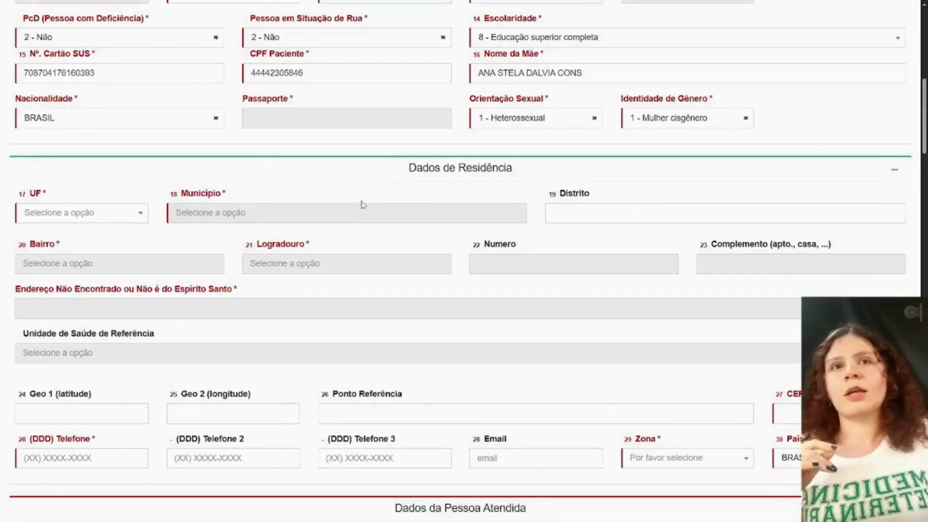
pyautogui.click(118, 220)
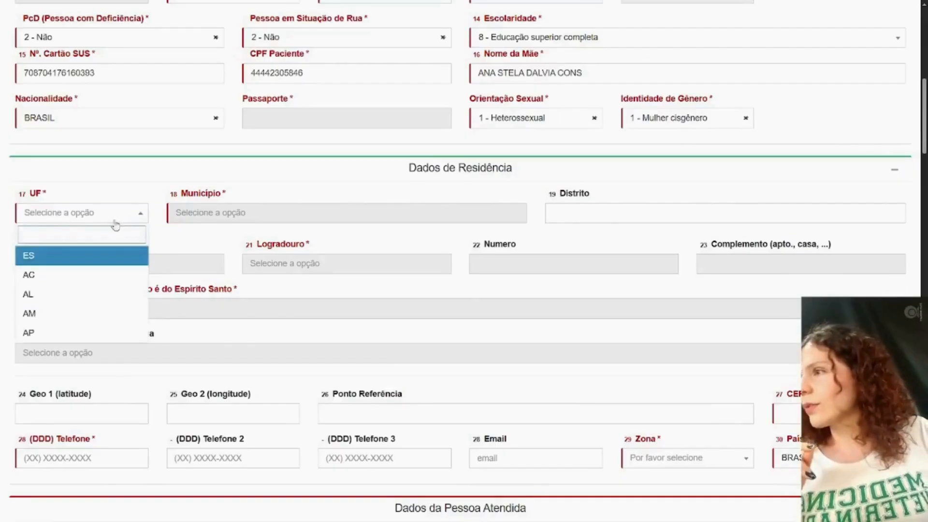
pyautogui.click(74, 259)
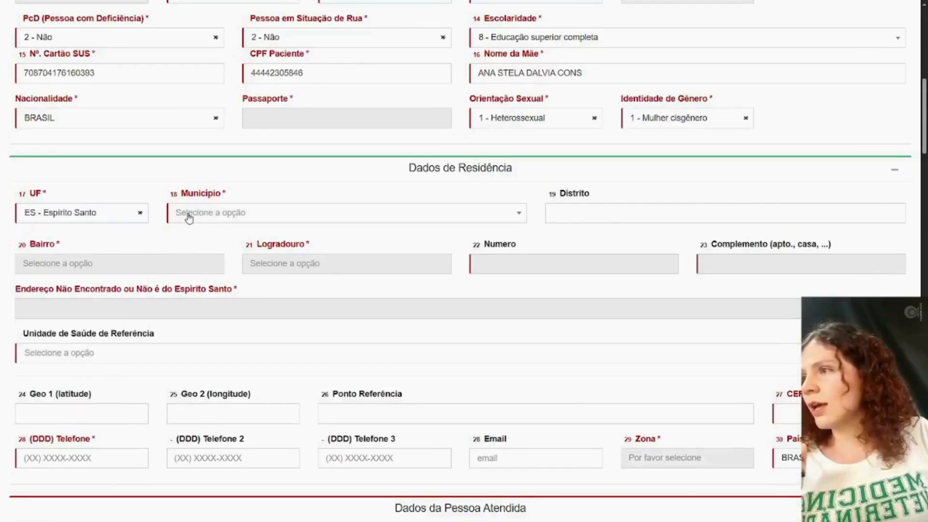
pyautogui.click(188, 217)
pyautogui.write('sao')
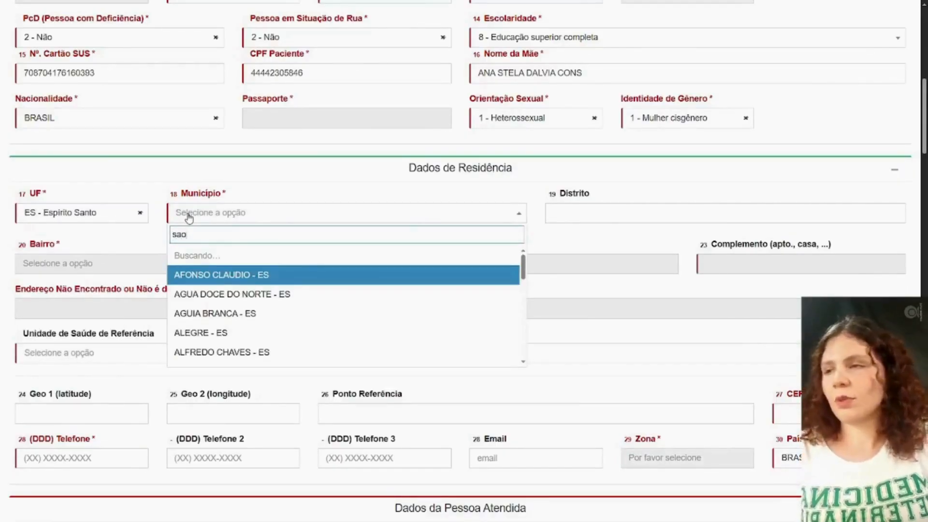
pyautogui.write(' ro')
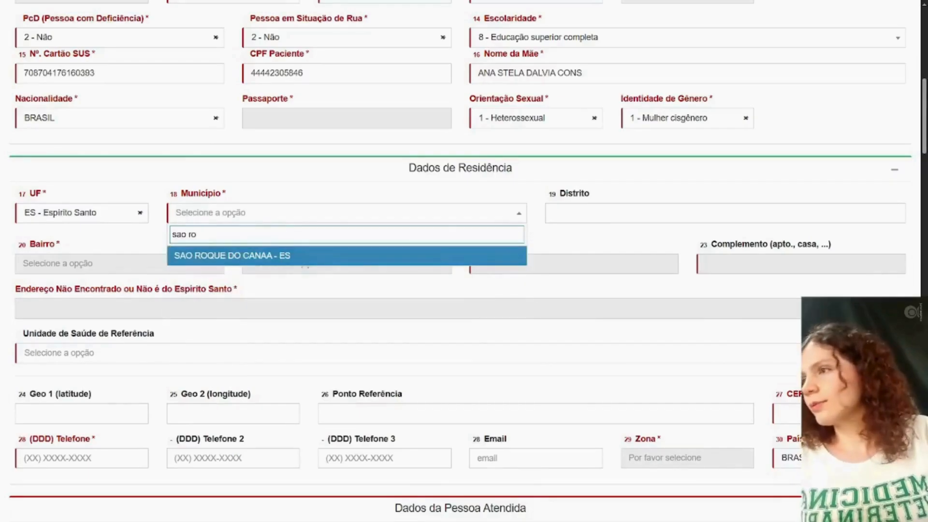
pyautogui.click(209, 258)
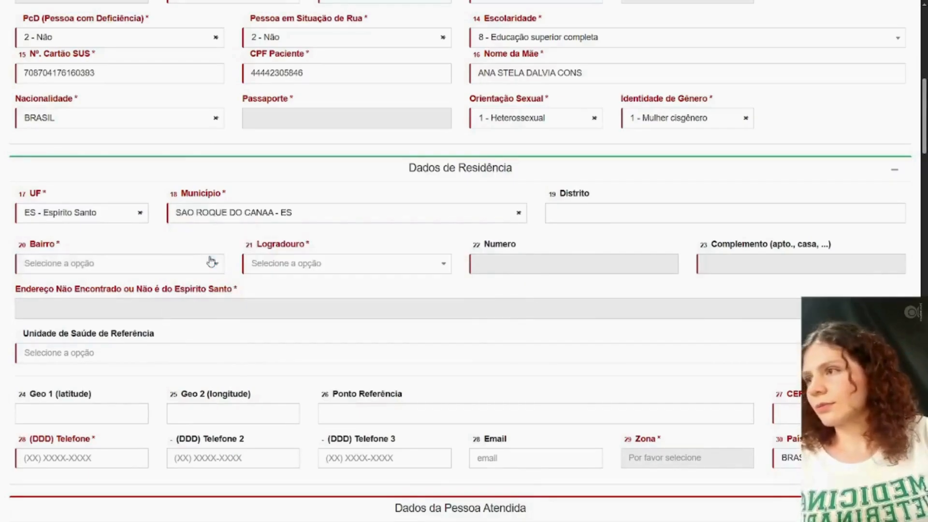
# - Find and select the patient's neighbourhood in Bairro and street in Logradouro for the residence address
pyautogui.click(200, 265)
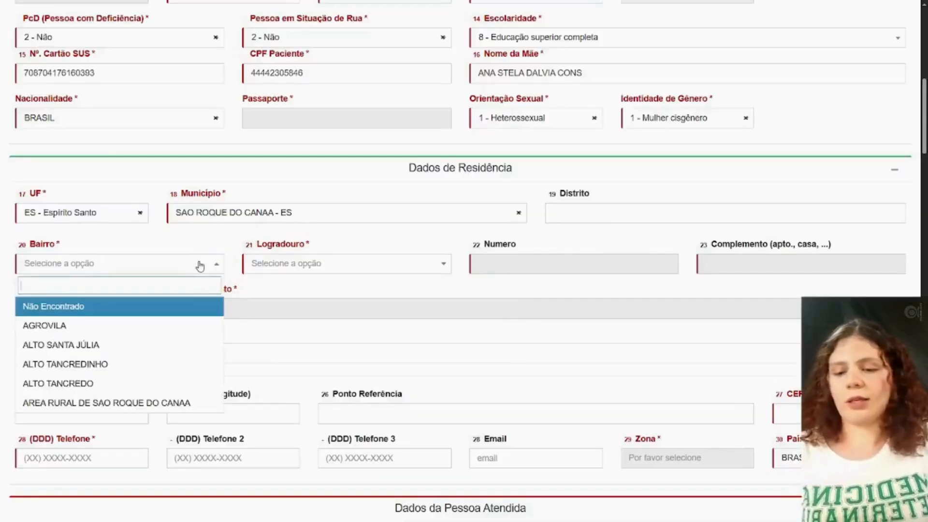
pyautogui.write('cin')
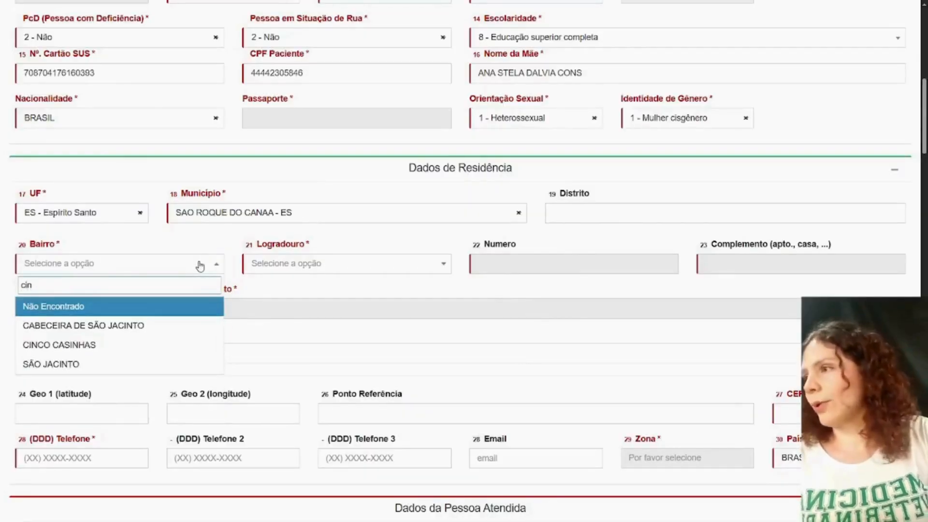
pyautogui.click(141, 345)
pyautogui.scroll(-2, 416, 319)
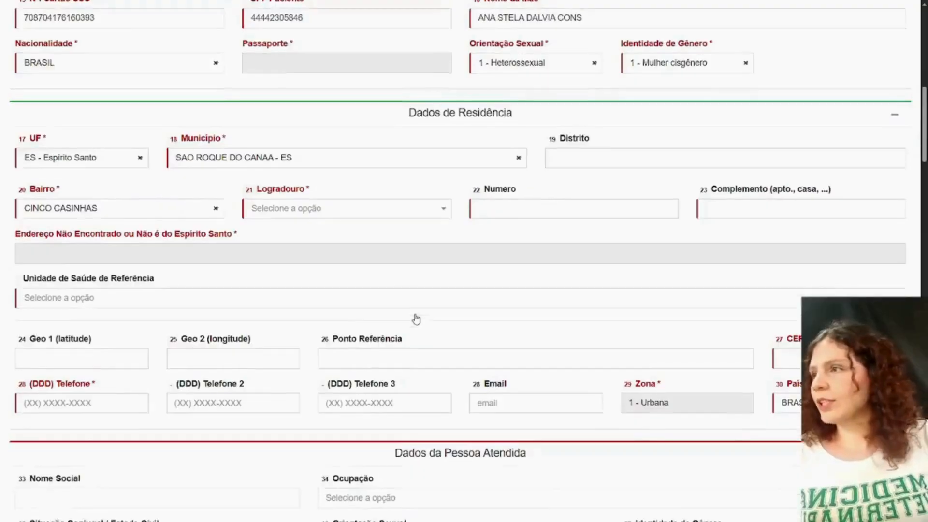
pyautogui.scroll(-1, 415, 318)
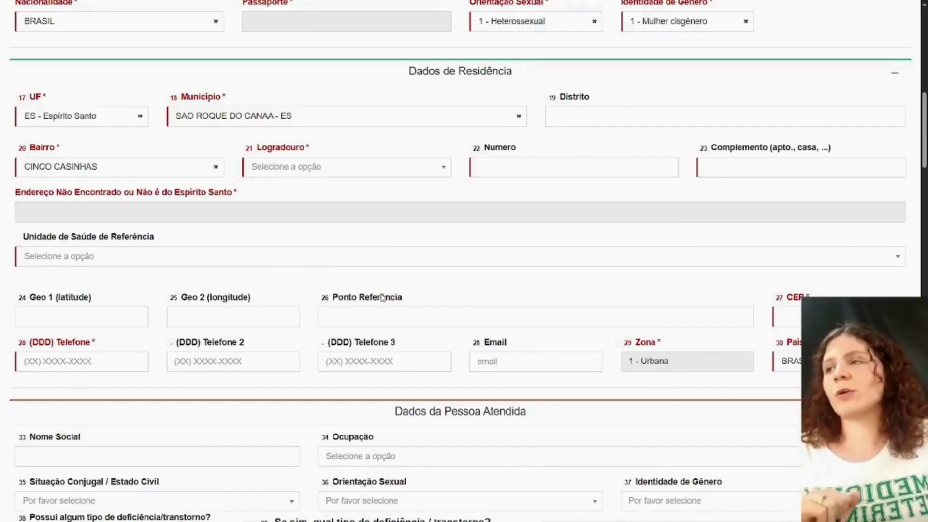
pyautogui.click(376, 176)
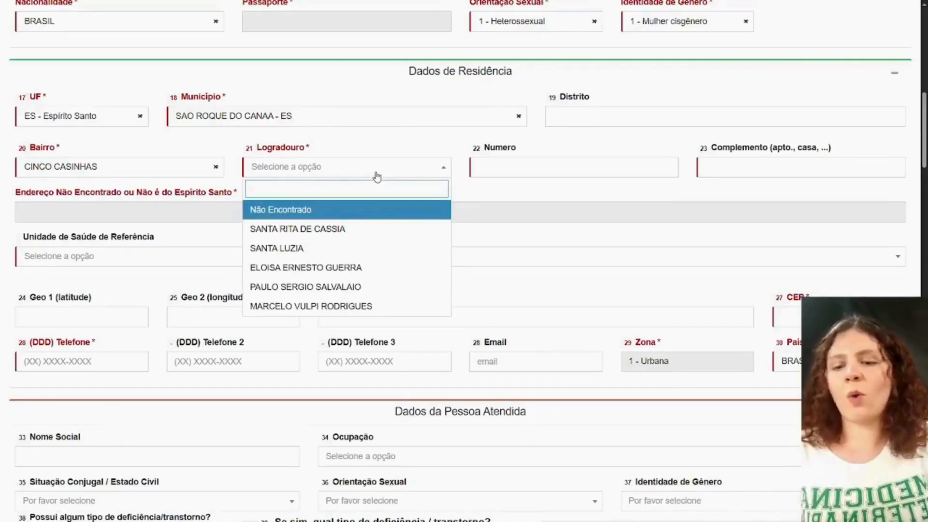
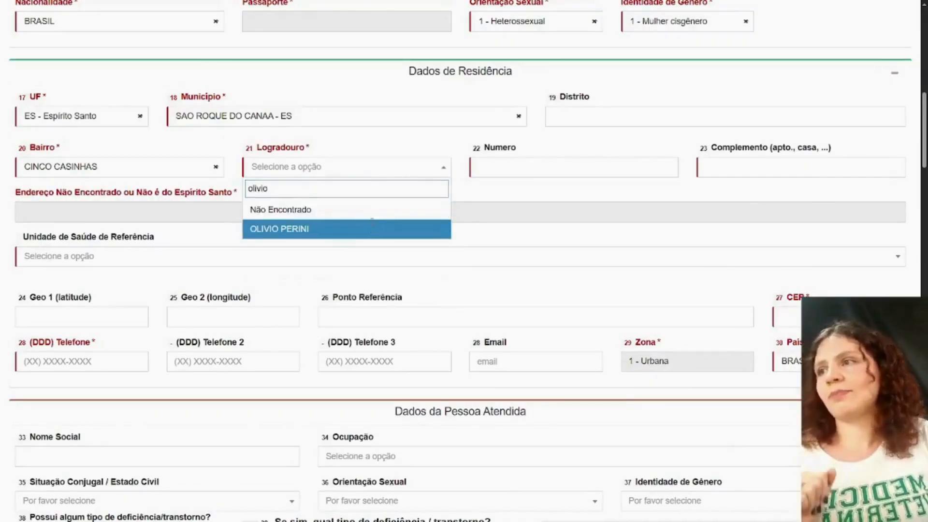
pyautogui.click(372, 228)
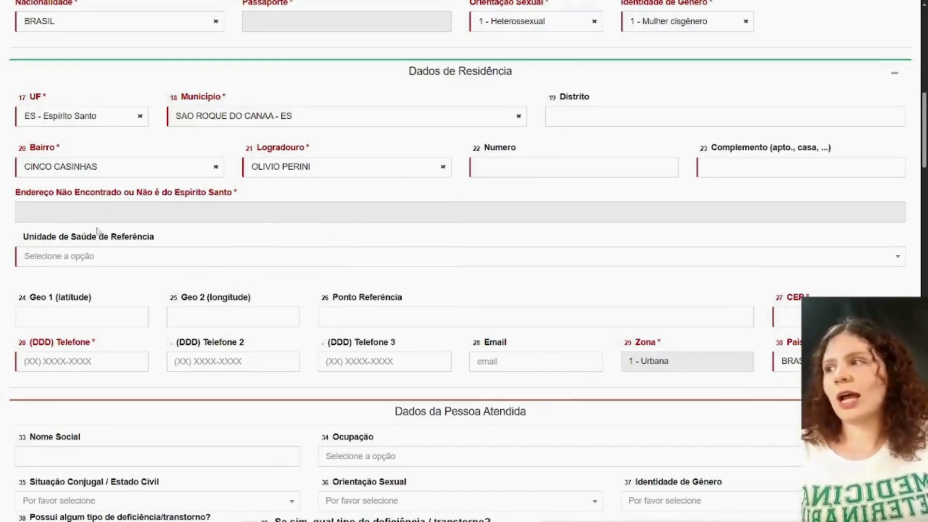
# - Enter the patient's house number in Numero and SECRETARIA SAÚDE as the Complemento of the residence address
pyautogui.click(485, 168)
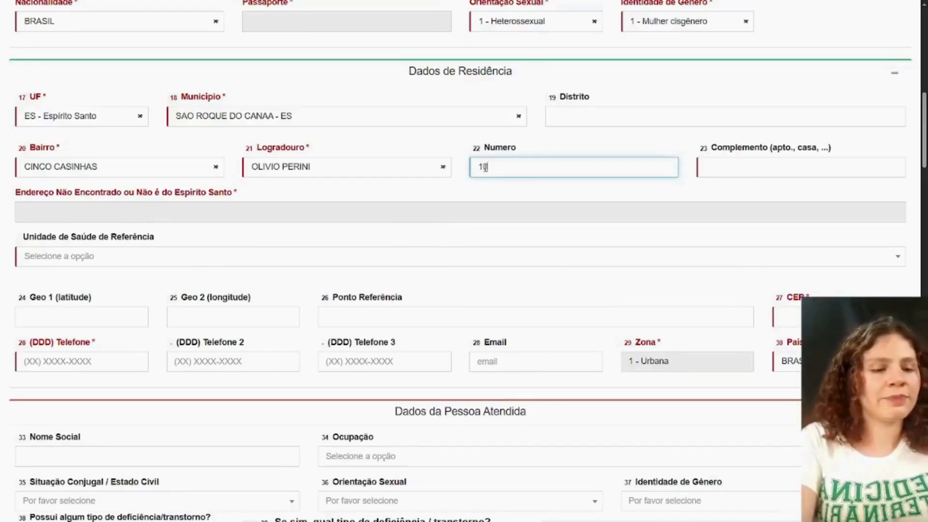
pyautogui.click(719, 165)
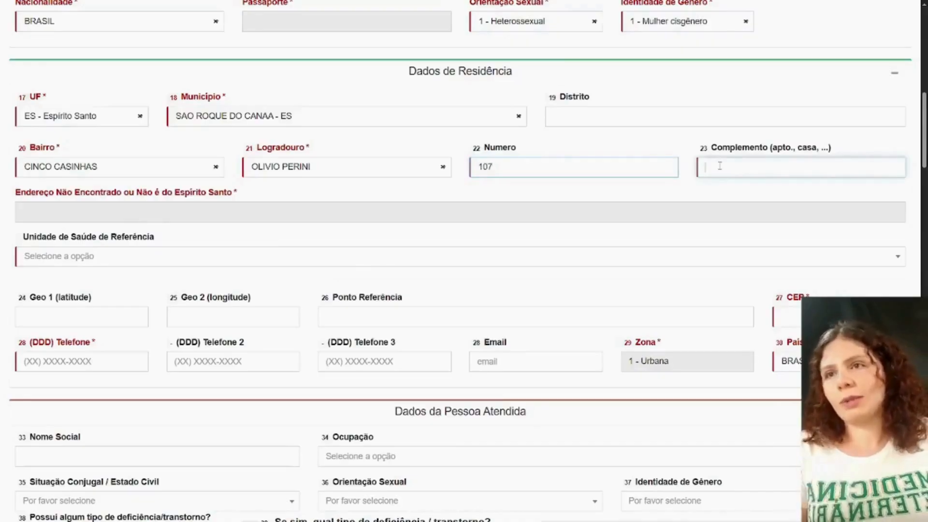
pyautogui.write('SECRETA')
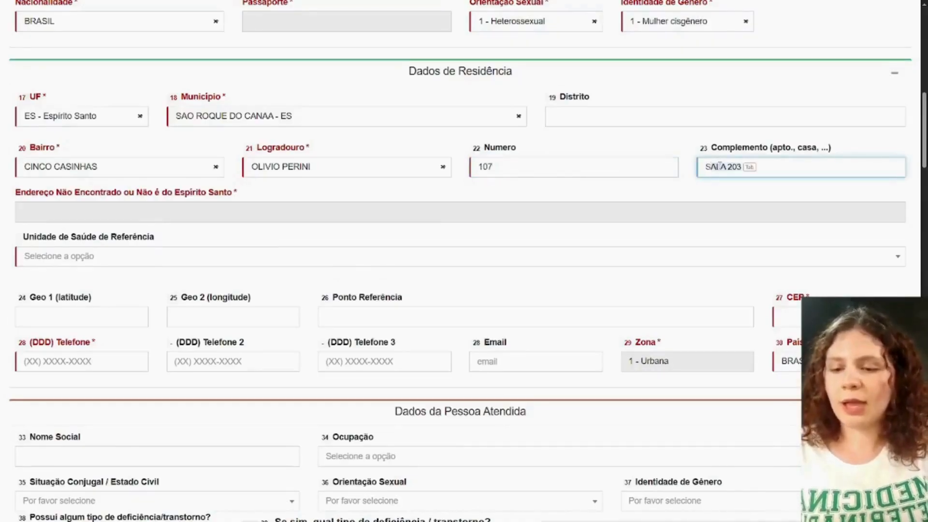
pyautogui.write('RIA')
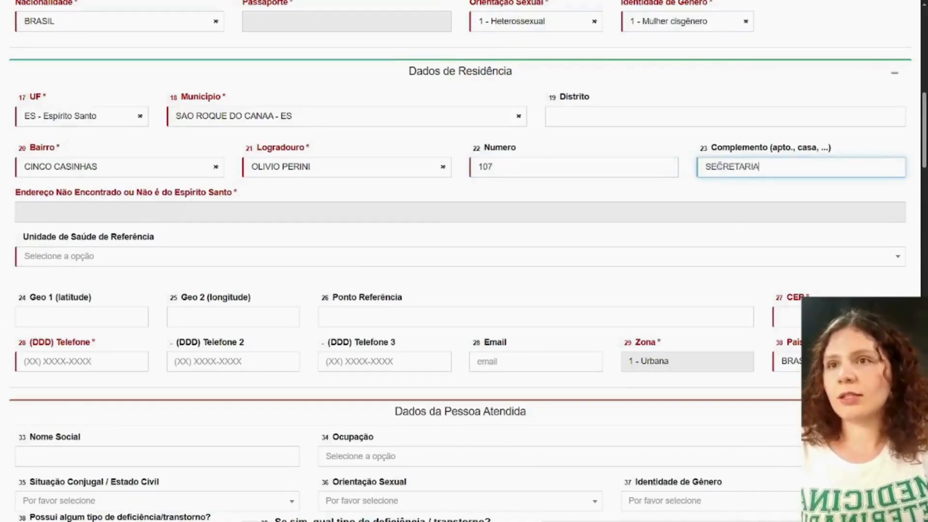
pyautogui.write(' SAÚDE')
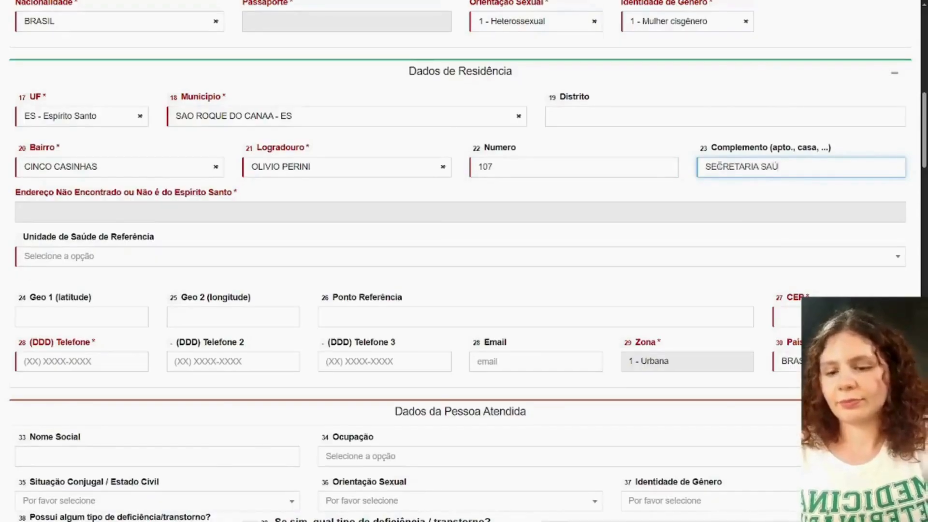
# - Select the health unit listed for SAO ROQUE DO CANAA in Unidade de Saúde de Referência and enter SECRETARIA DE SAÚDE as the Ponto Referência
pyautogui.click(99, 258)
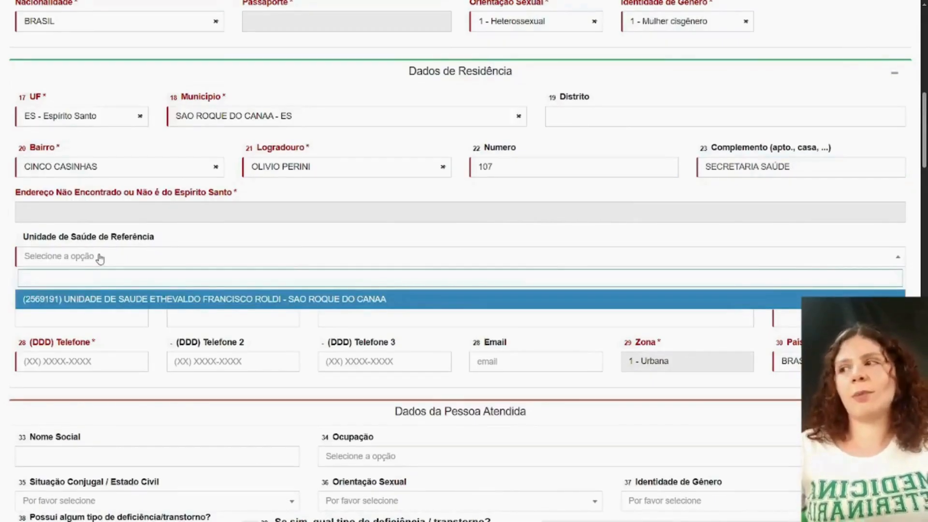
pyautogui.click(123, 302)
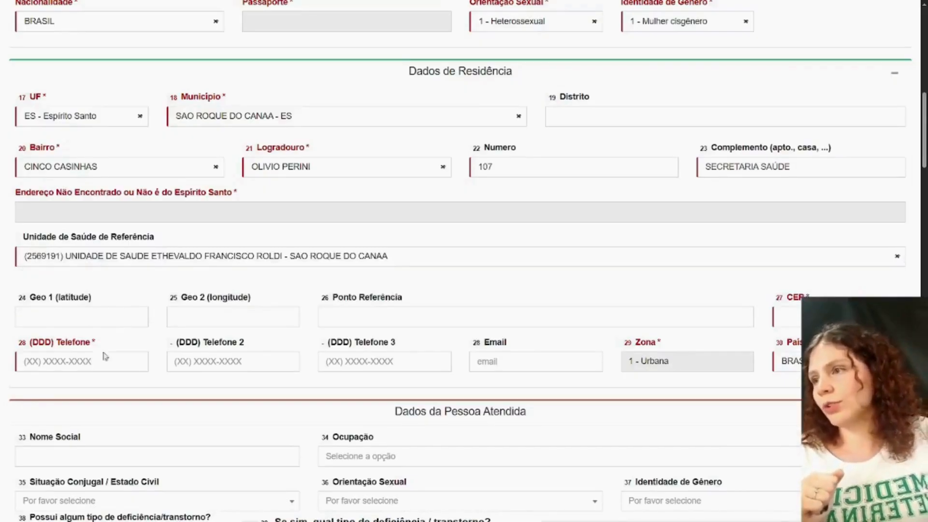
pyautogui.click(330, 318)
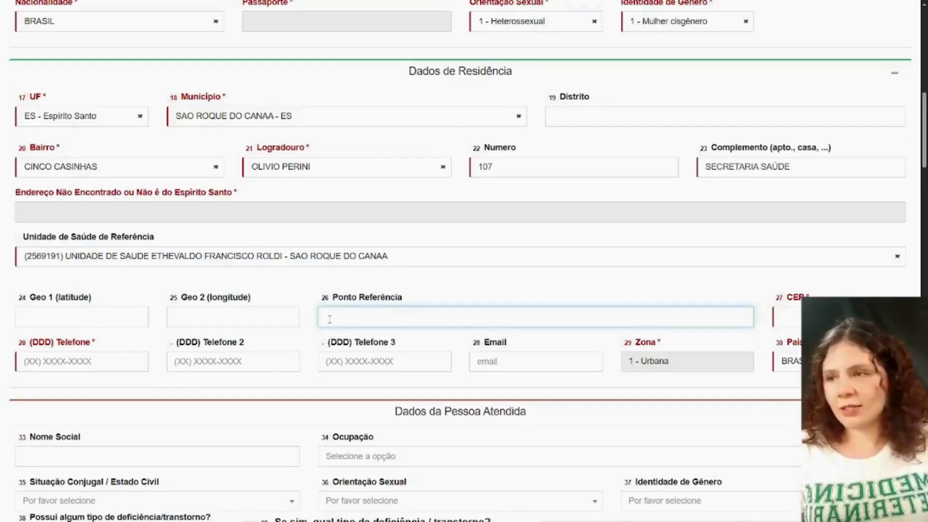
pyautogui.write('SECRE')
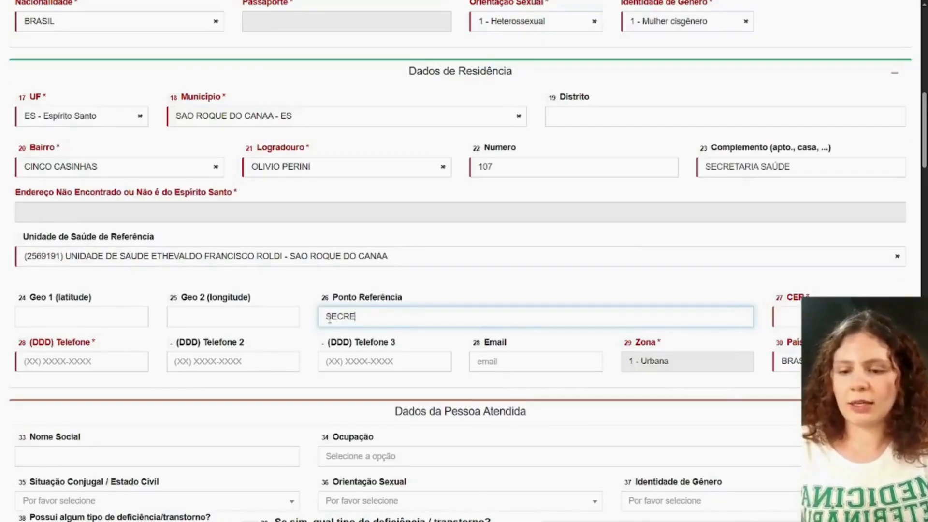
pyautogui.write('TARIA DE SA')
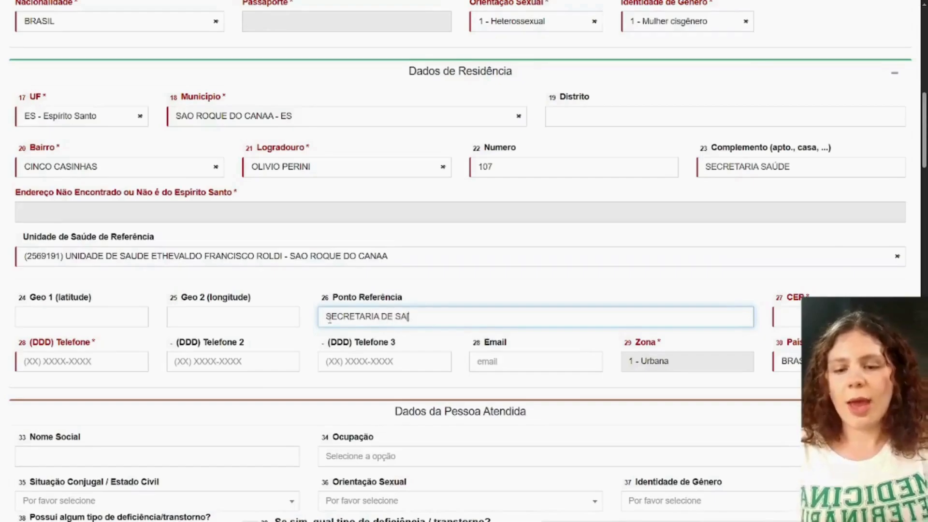
pyautogui.write('ÚDE')
pyautogui.press('BackSpace')
pyautogui.press('BackSpace')
pyautogui.press('BackSpace')
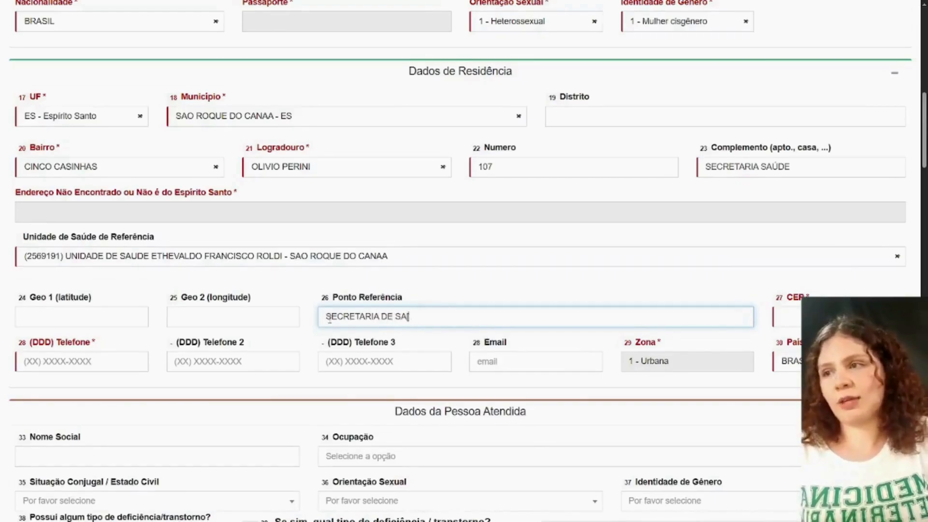
pyautogui.write('ÚDE')
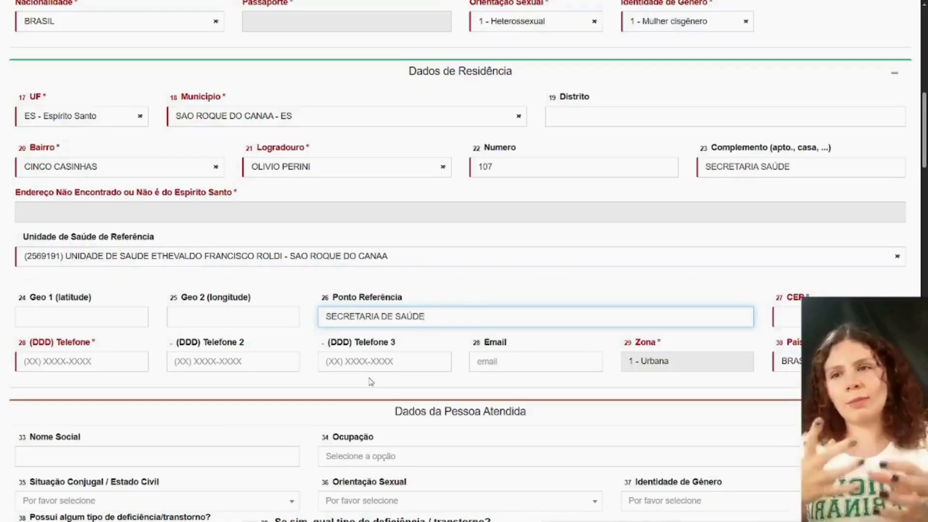
# - Enter the postal code in CEP and the patient's phone number in (DDD) Telefone in Dados de Residência
pyautogui.click(784, 316)
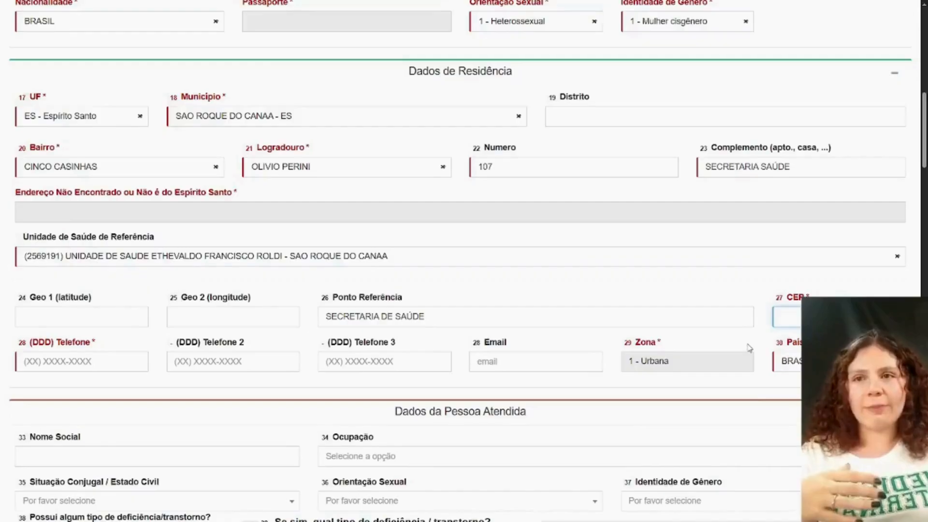
pyautogui.write('2')
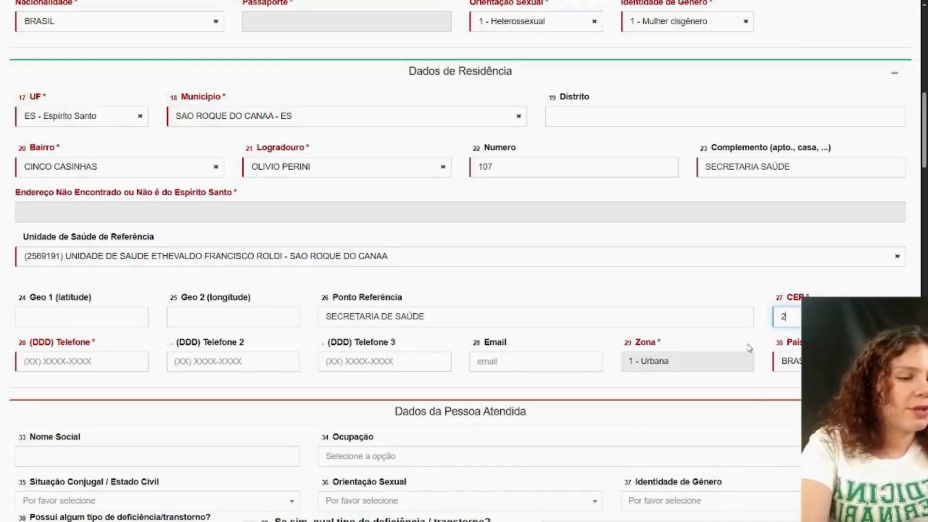
pyautogui.write('966')
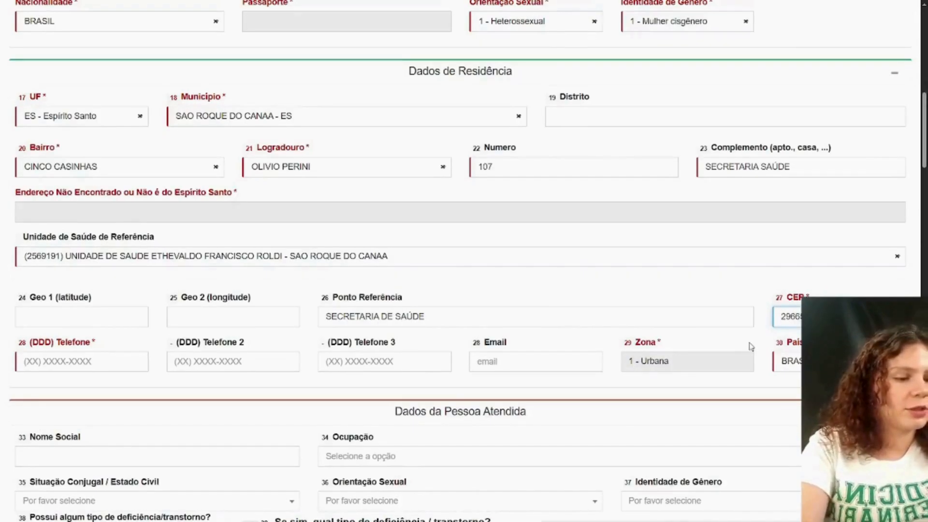
pyautogui.click(51, 370)
pyautogui.write('2')
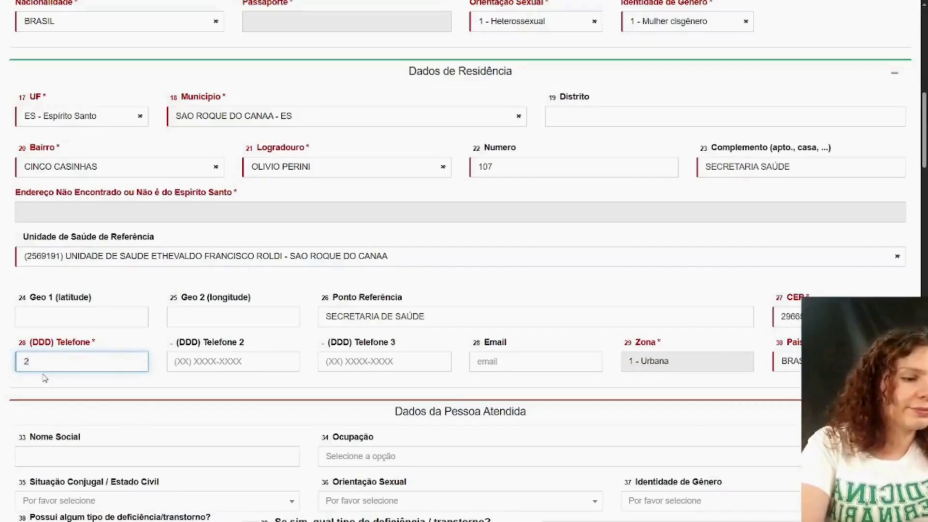
pyautogui.write('7) 3333-3333')
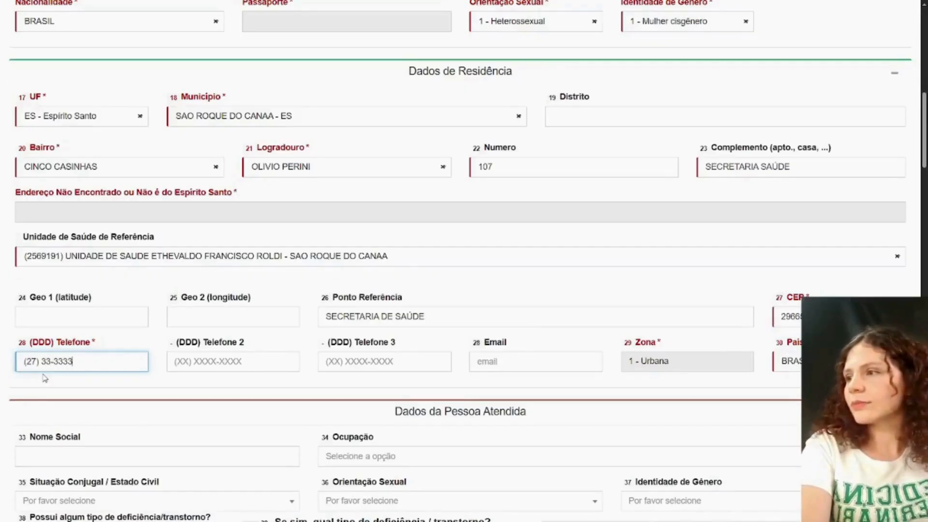
# - Search Ocupação for "estu" in Dados da Pessoa Atendida and select 9999.92 - Estudante
pyautogui.scroll(-1, 376, 370)
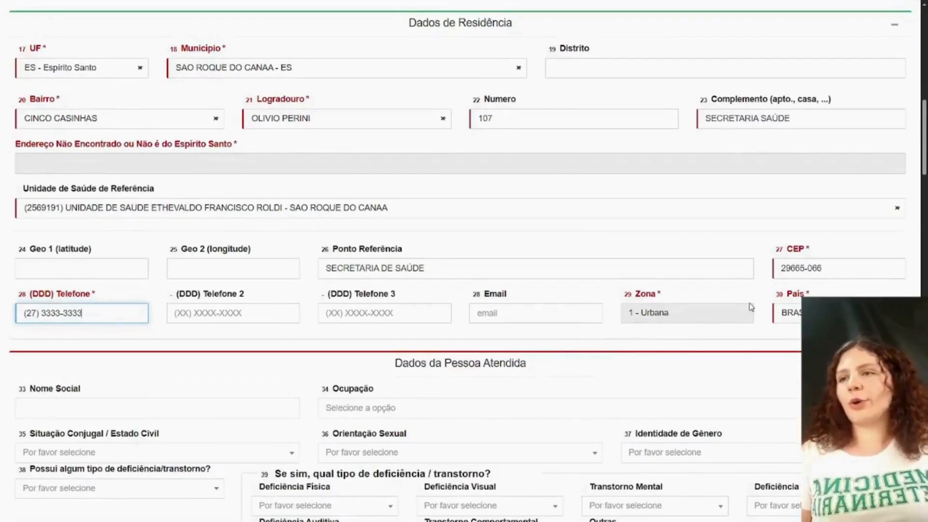
pyautogui.scroll(-6, 768, 303)
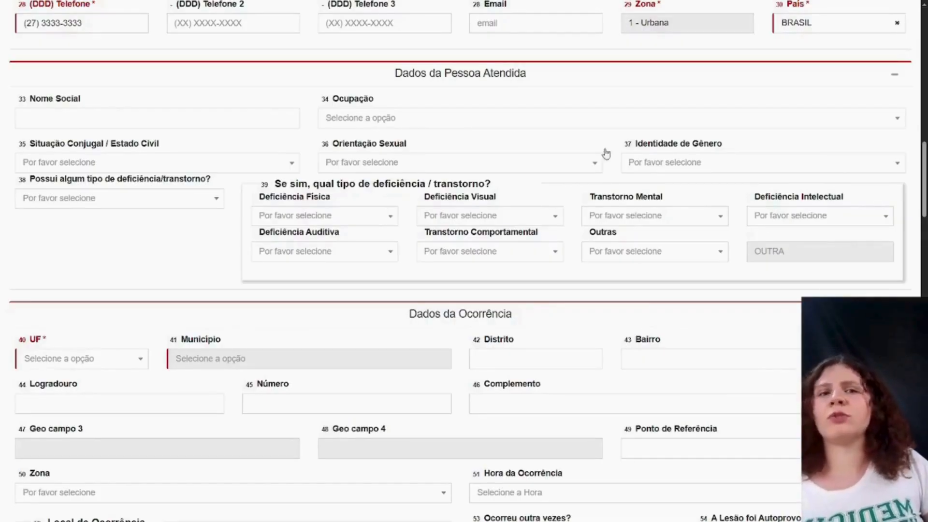
pyautogui.click(430, 127)
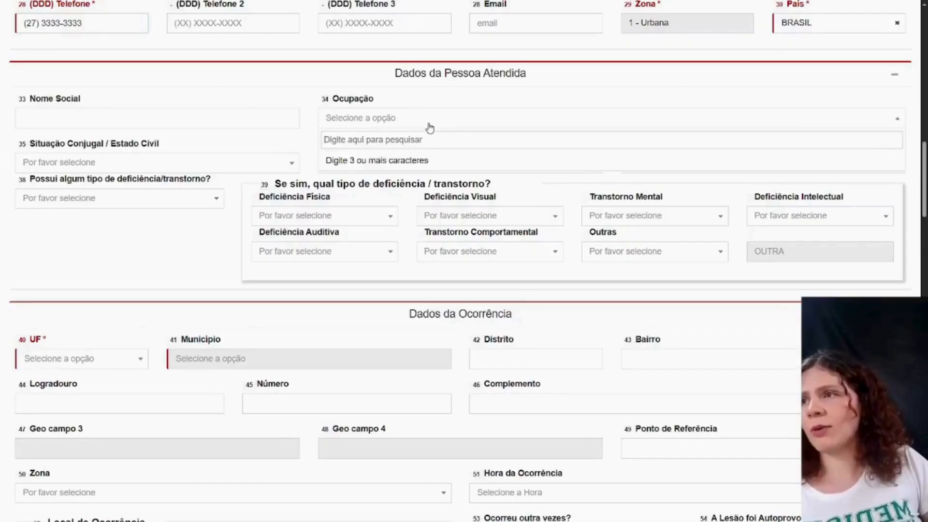
pyautogui.write('estu')
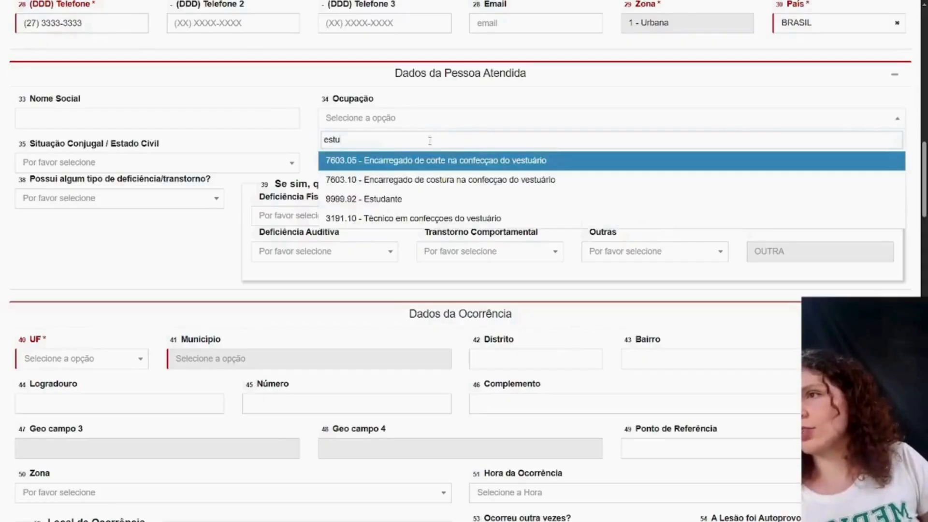
pyautogui.click(438, 199)
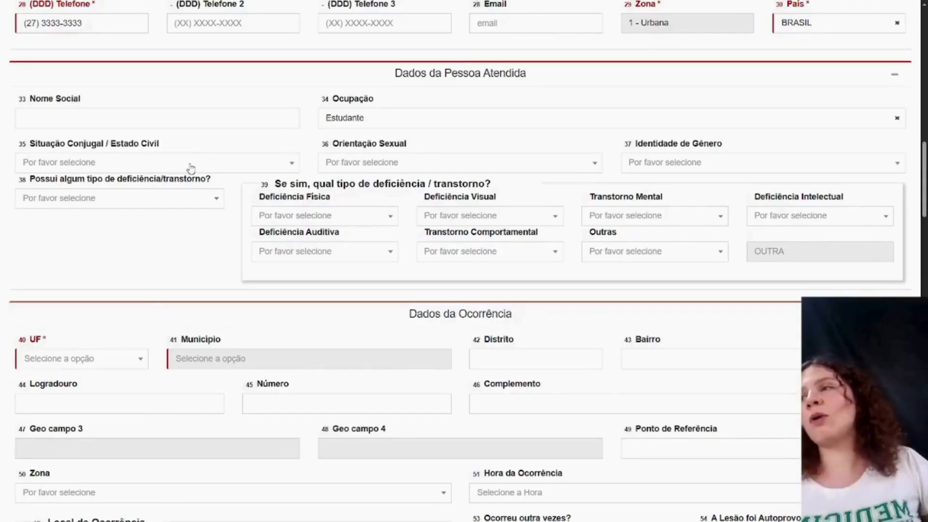
# - Set Situação Conjugal / Estado Civil to 1 - Solteiro and Orientação Sexual to 1 - Heterossexual in Dados da Pessoa Atendida
pyautogui.click(191, 164)
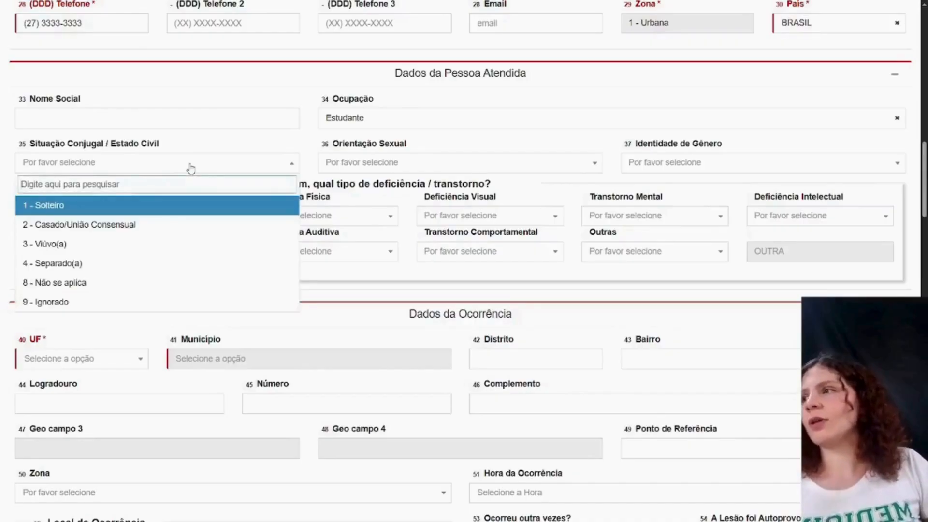
pyautogui.click(151, 212)
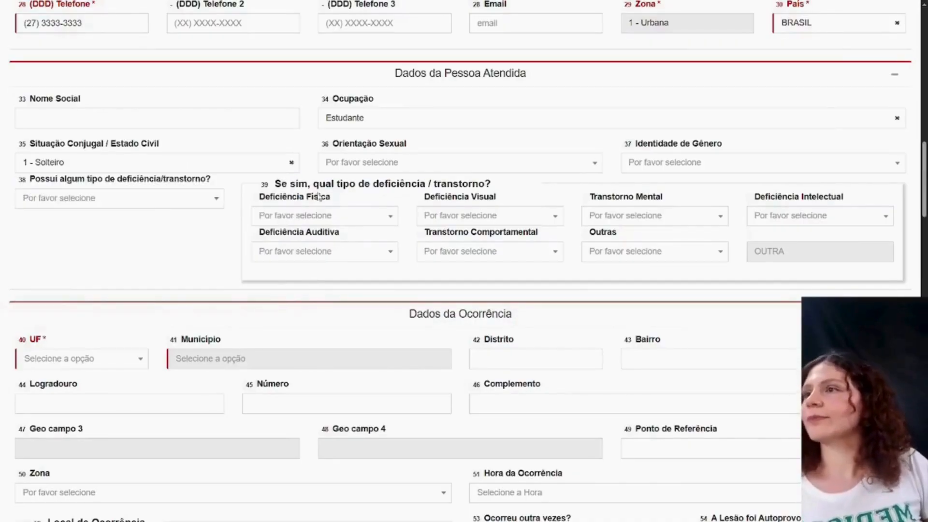
pyautogui.click(366, 170)
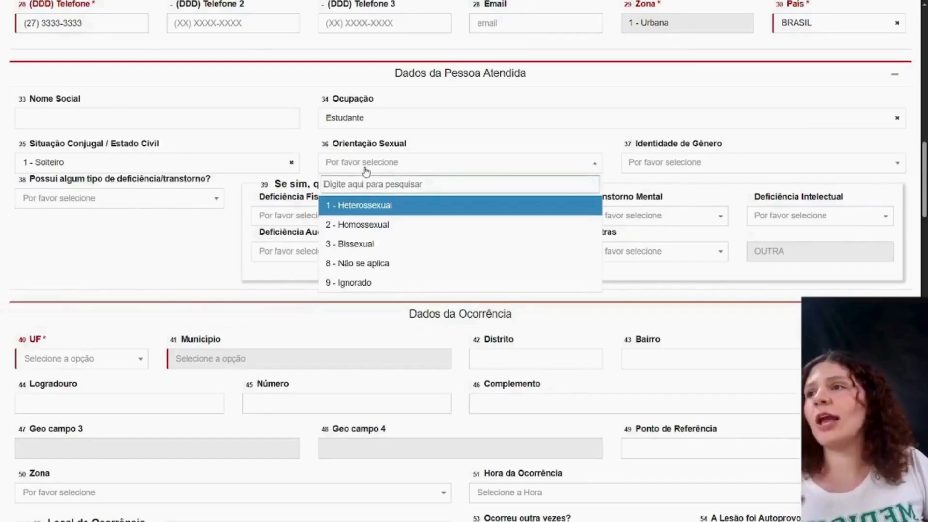
pyautogui.click(640, 165)
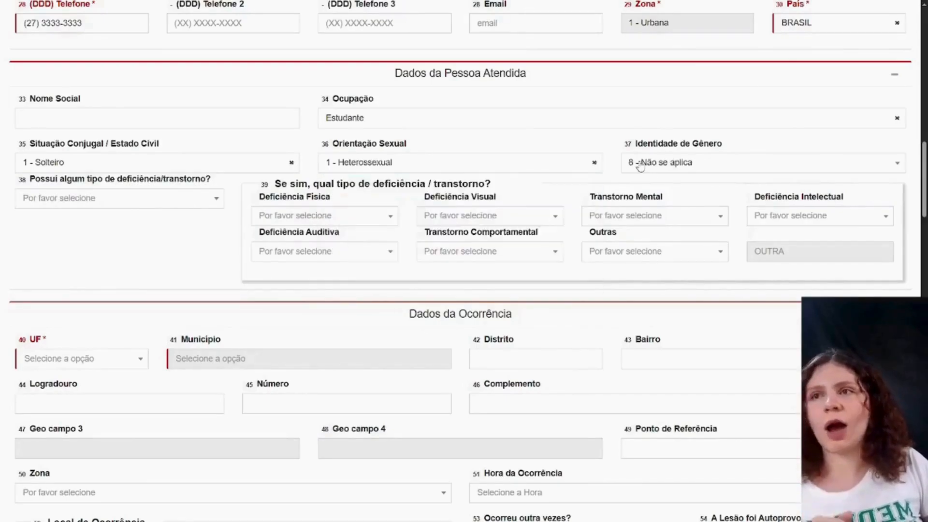
# - Choose 8 - Não se aplica for Identidade de Gênero and 2-Não for Possui algum tipo de deficiência/transtorno
pyautogui.click(640, 164)
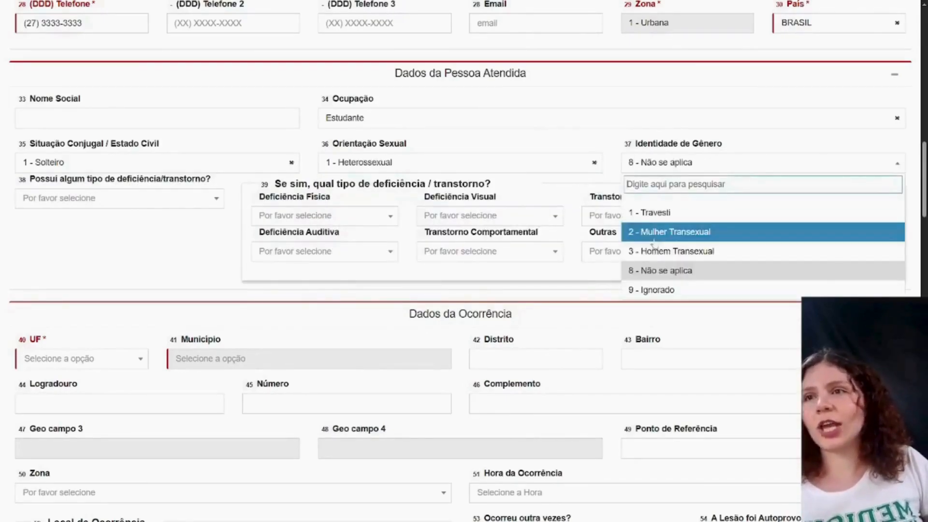
pyautogui.scroll(5, 565, 299)
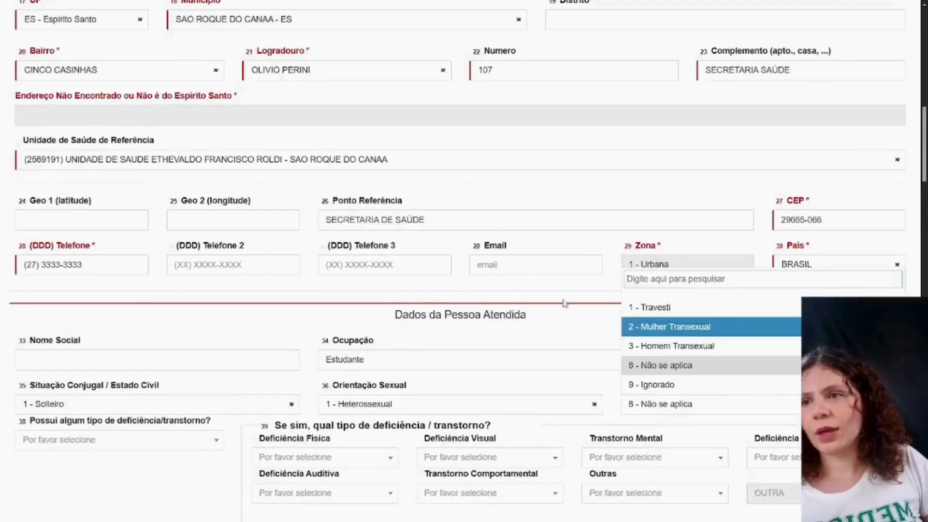
pyautogui.scroll(-4, 563, 290)
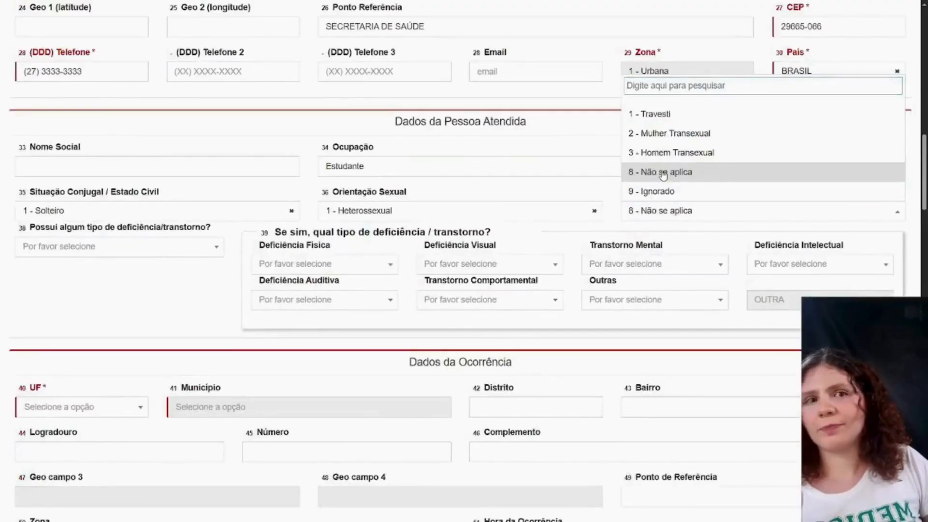
pyautogui.click(662, 173)
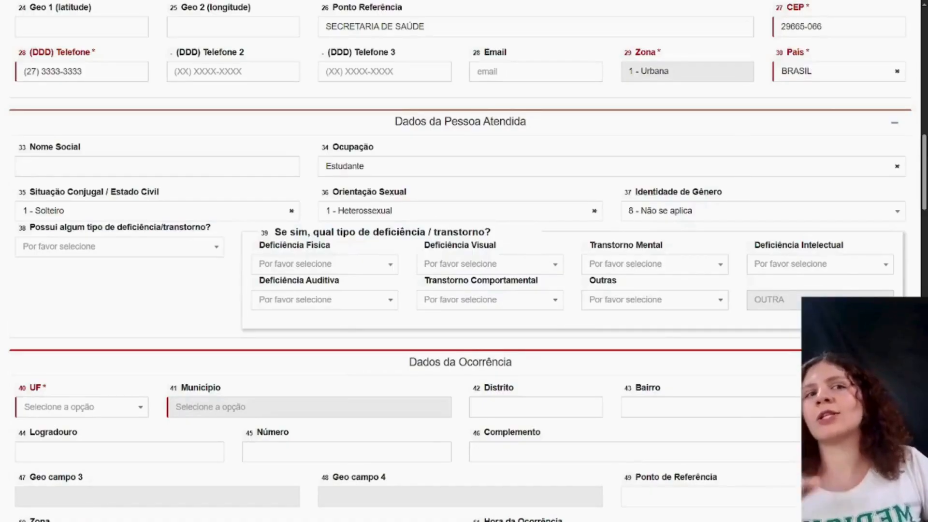
pyautogui.click(161, 250)
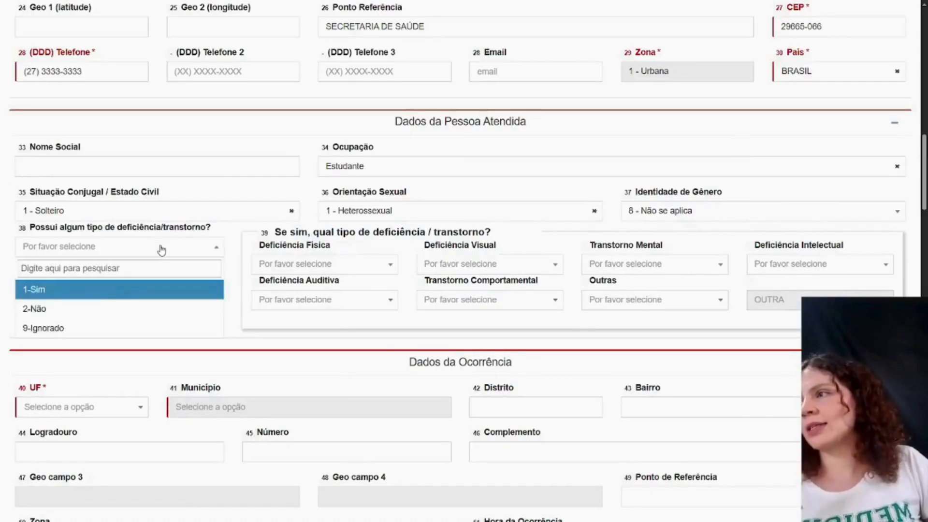
pyautogui.click(99, 308)
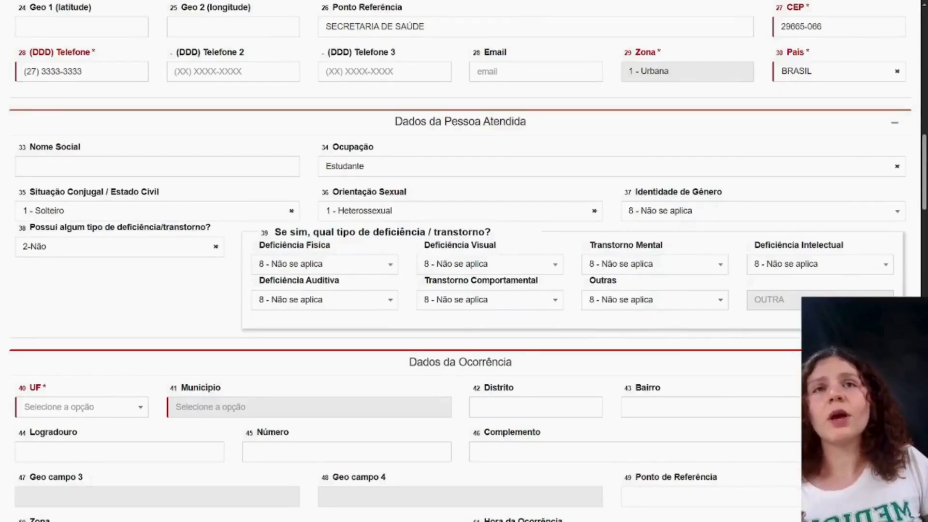
# - Set UF to ES - Espírito Santo and Município to SAO ROQUE DO CANAA - ES in Dados da Ocorrência
pyautogui.scroll(-2, 685, 294)
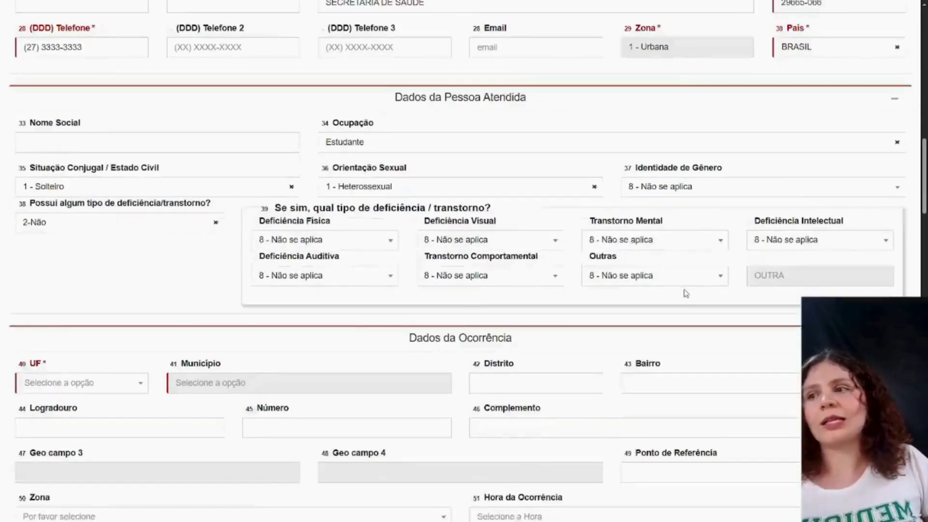
pyautogui.scroll(-2, 685, 293)
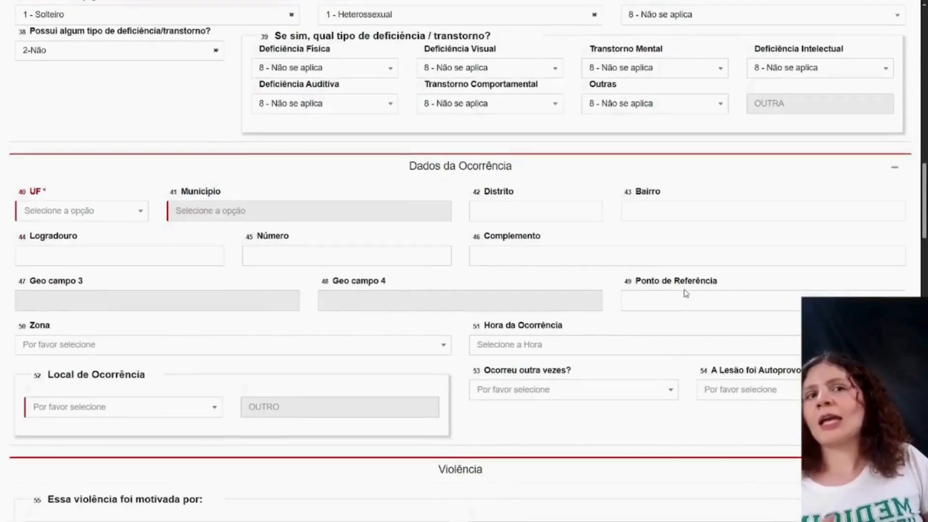
pyautogui.scroll(-1, 685, 294)
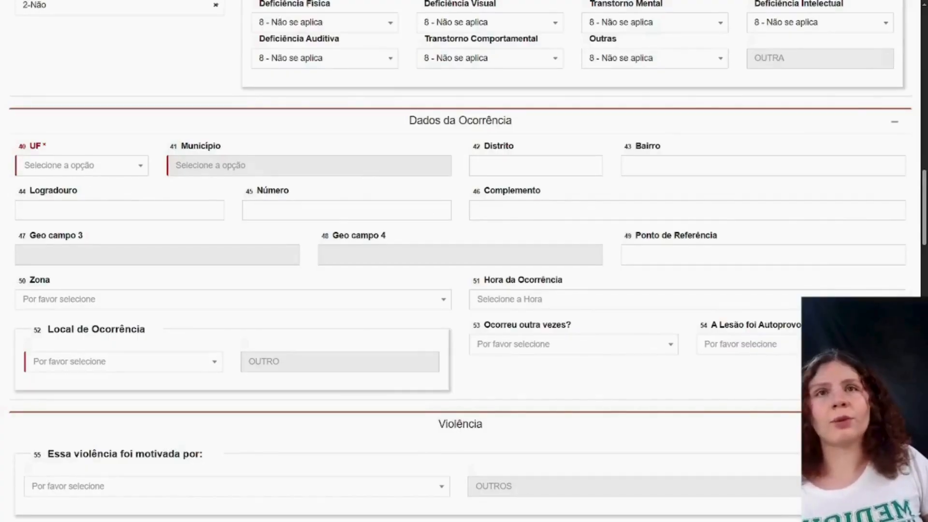
pyautogui.click(43, 168)
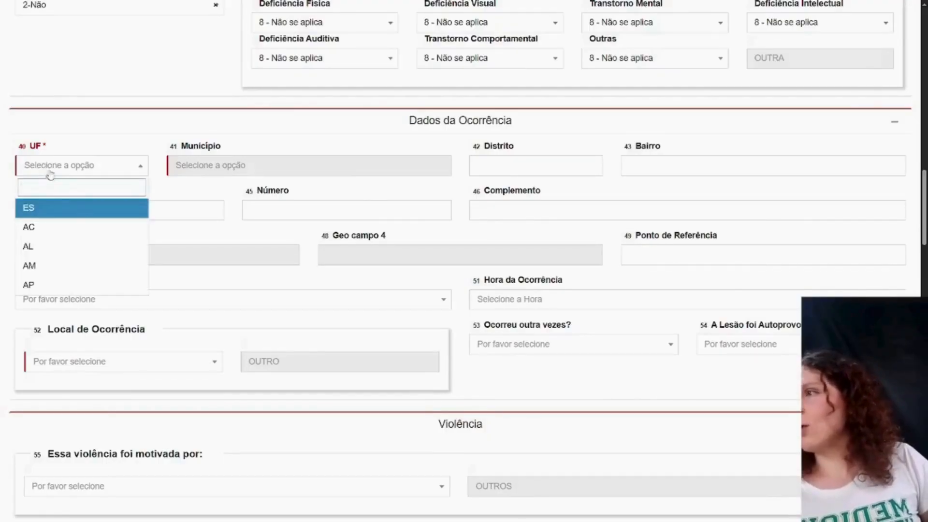
pyautogui.click(54, 209)
pyautogui.click(252, 166)
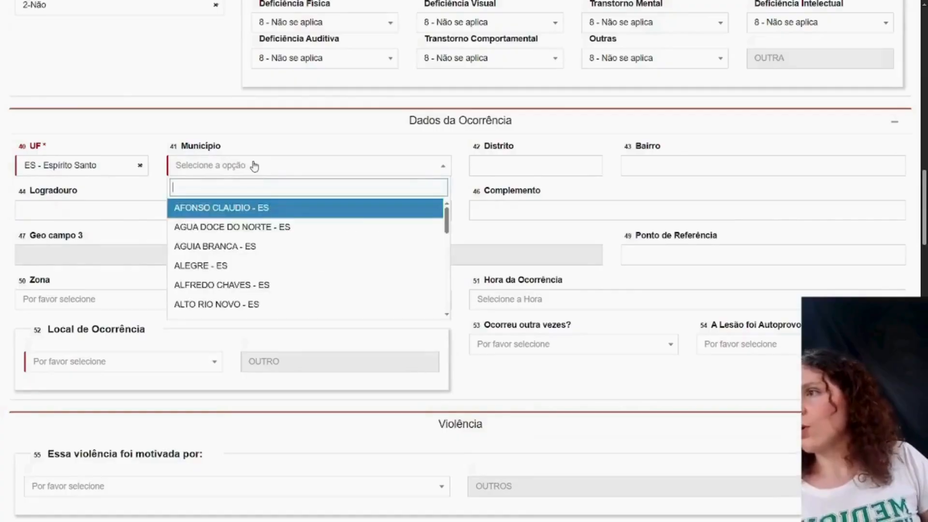
pyautogui.write('sao ro')
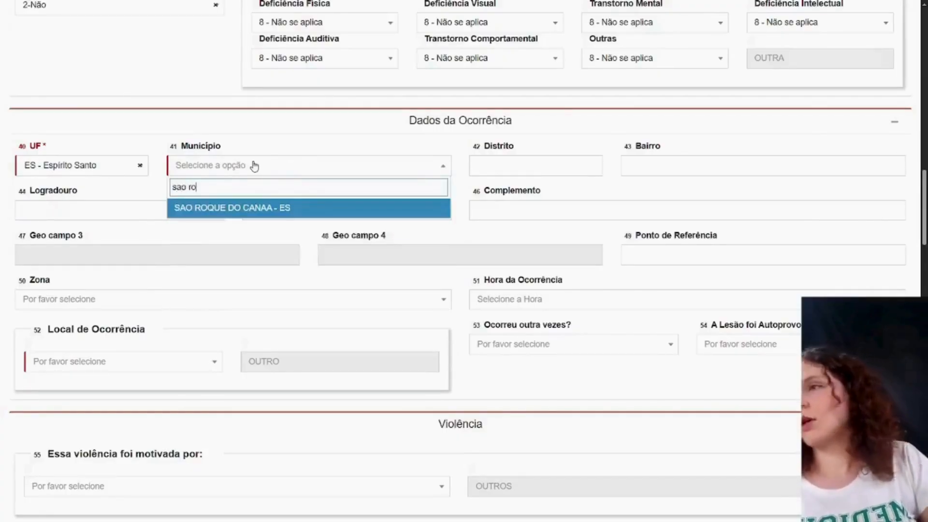
pyautogui.click(273, 206)
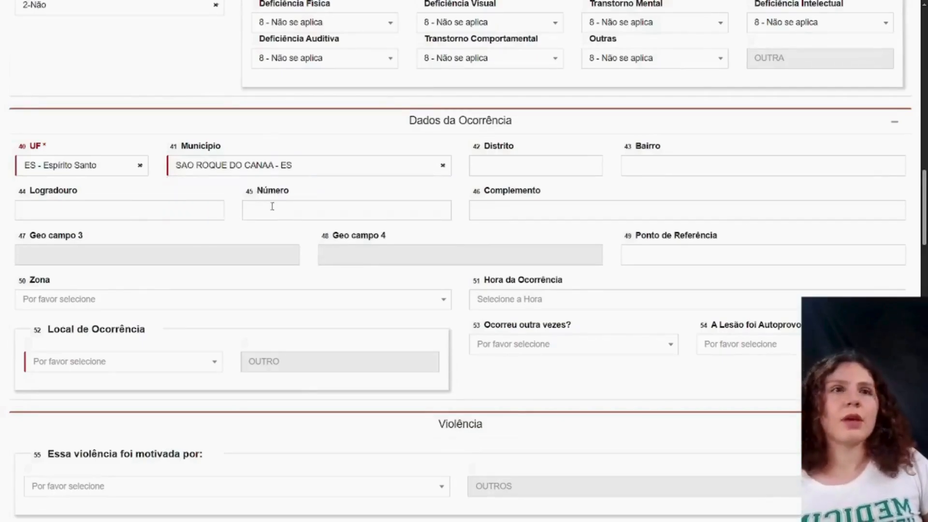
pyautogui.scroll(-1, 272, 206)
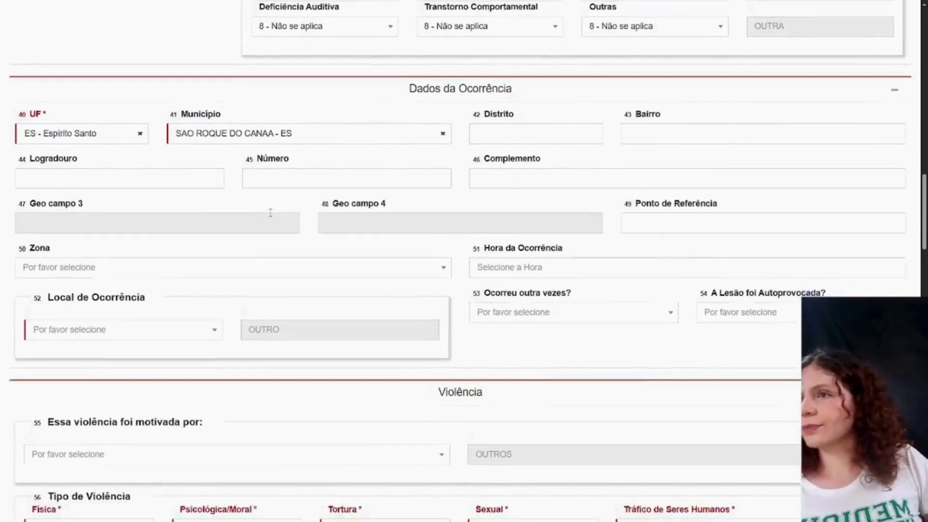
# - Fill in the Bairro, Logradouro and Número fields with the occurrence address in Dados da Ocorrência
pyautogui.click(632, 113)
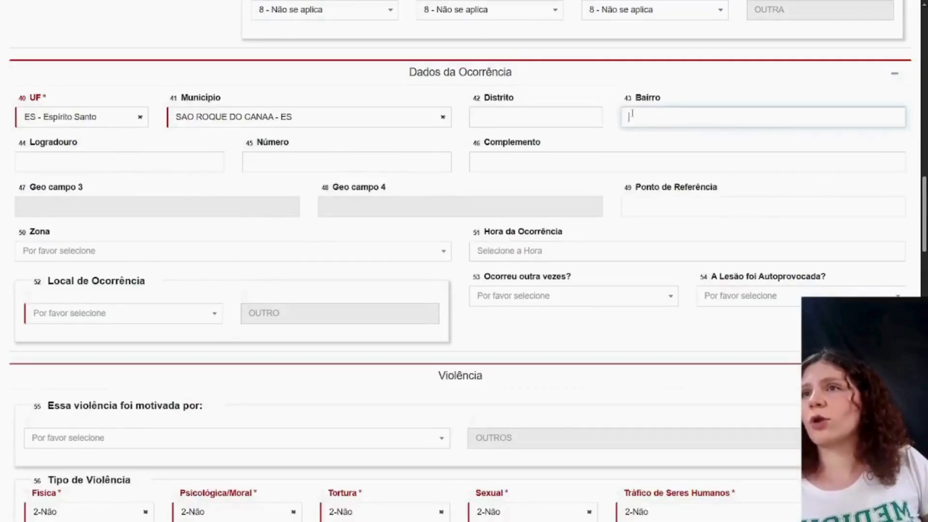
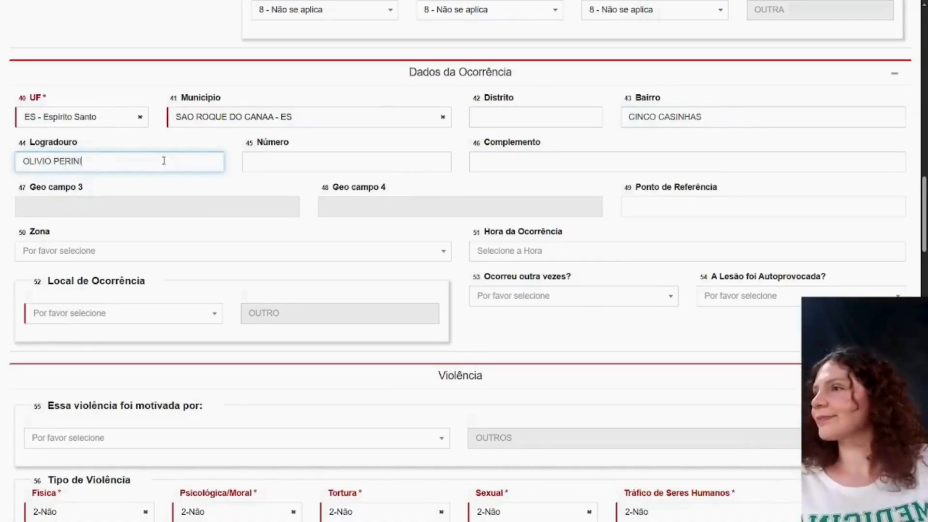
pyautogui.click(273, 161)
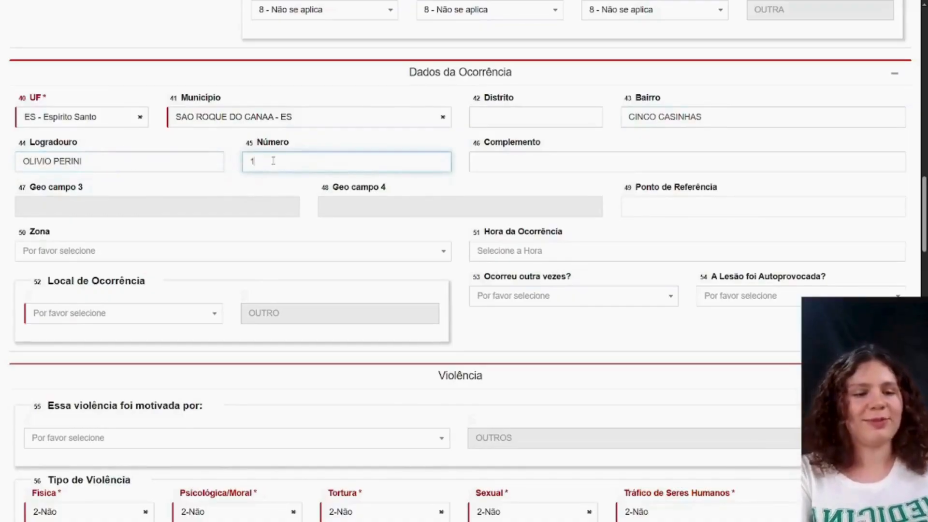
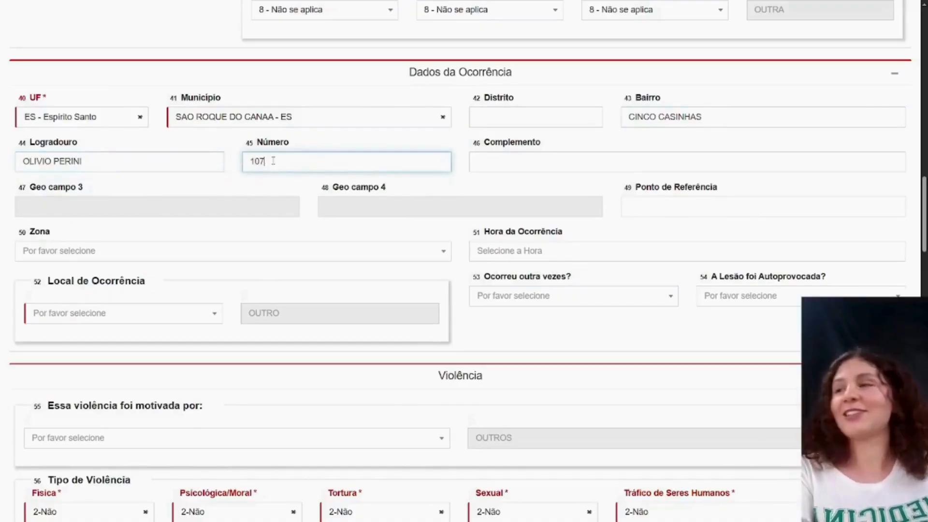
# - Enter SECRETARIA DE SAÚDE as both Complemento and Ponto de Referência in Dados da Ocorrência
pyautogui.click(475, 161)
pyautogui.write('SECRE')
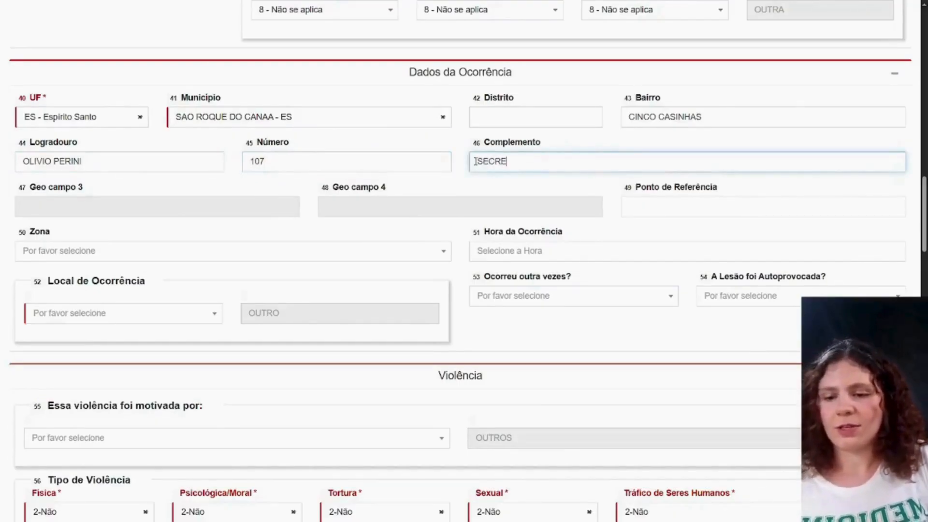
pyautogui.write('TARIA DE ')
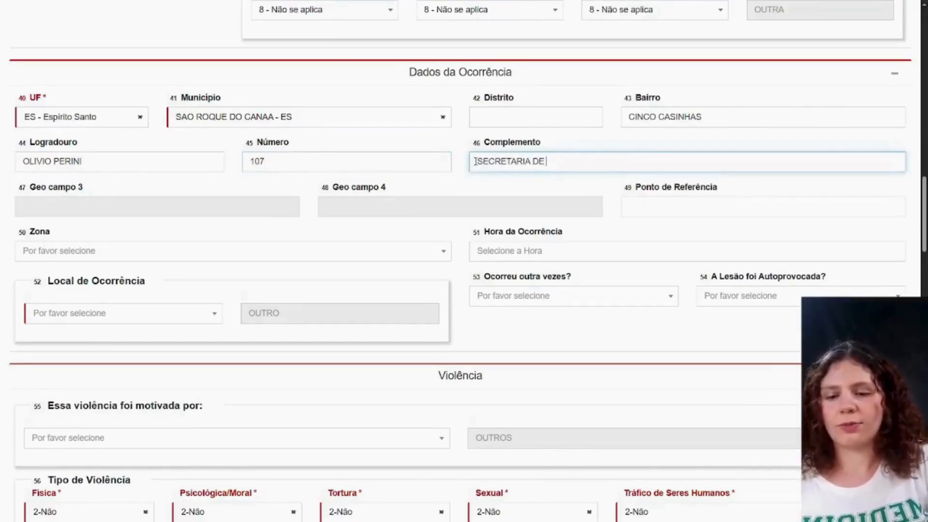
pyautogui.write('SAÚDE')
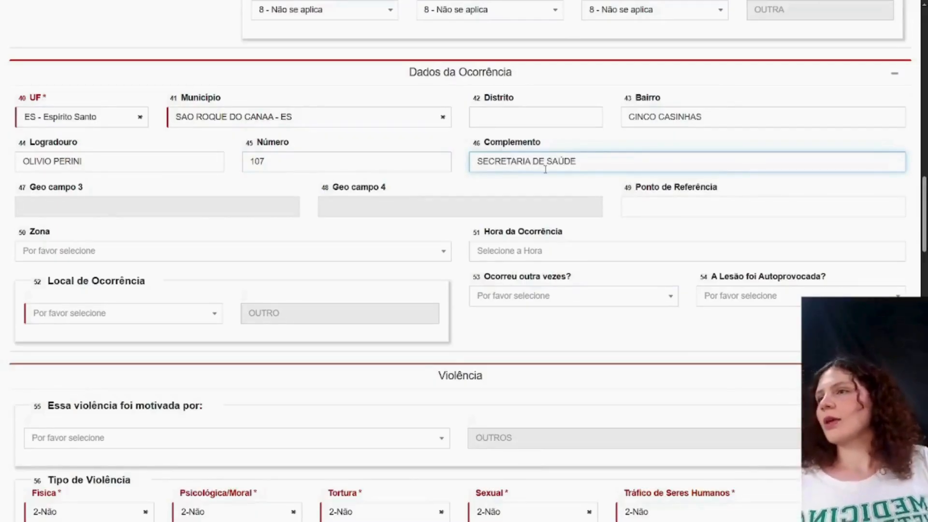
pyautogui.click(648, 203)
pyautogui.write('SEC')
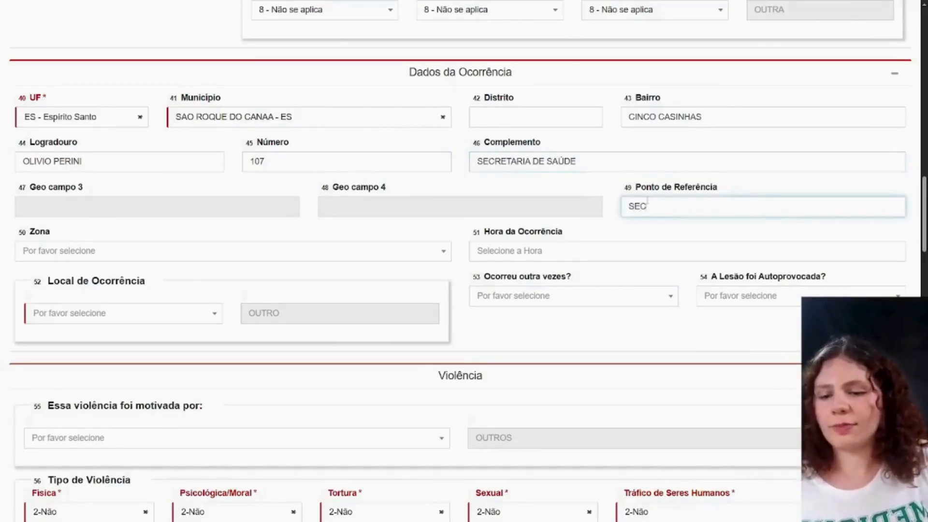
pyautogui.write('RETARIA DE')
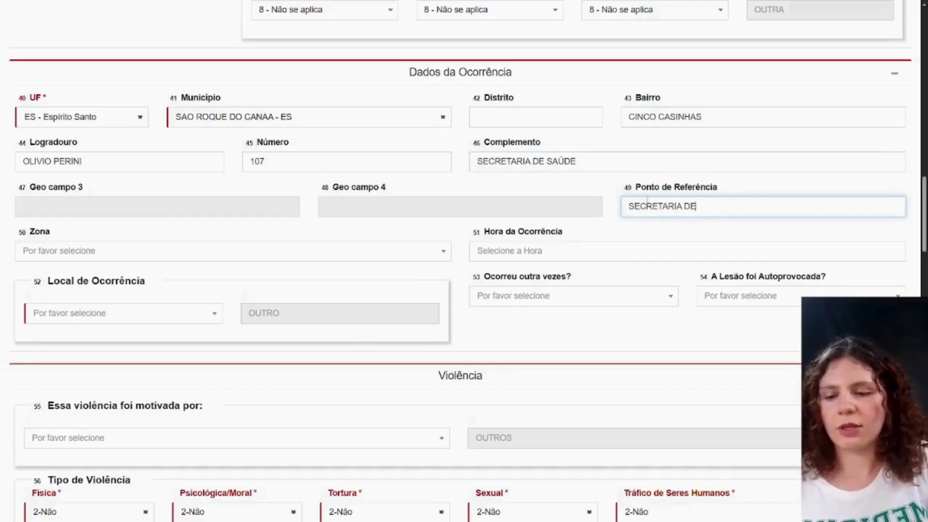
pyautogui.write(' SAÚDE')
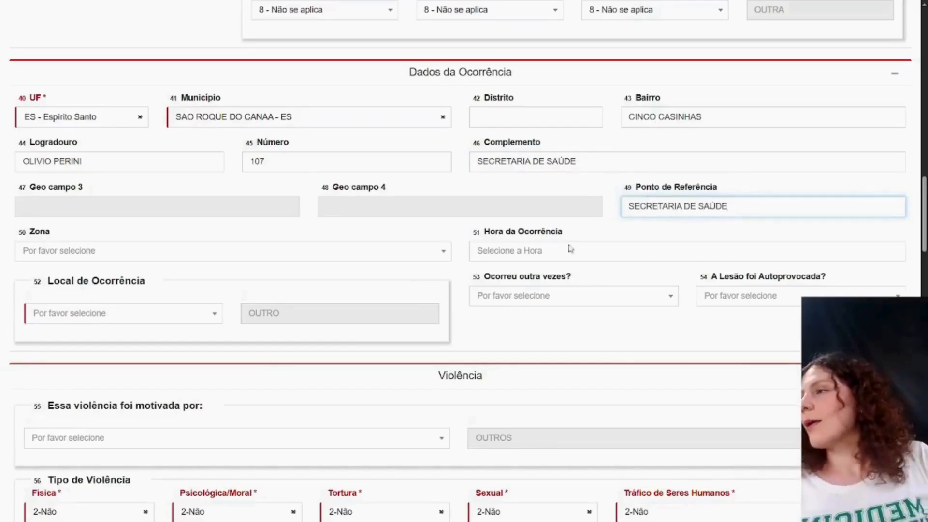
# - Set Zona to 1 - Urbana and Hora da Ocorrência to 20:00 in Dados da Ocorrência
pyautogui.click(318, 252)
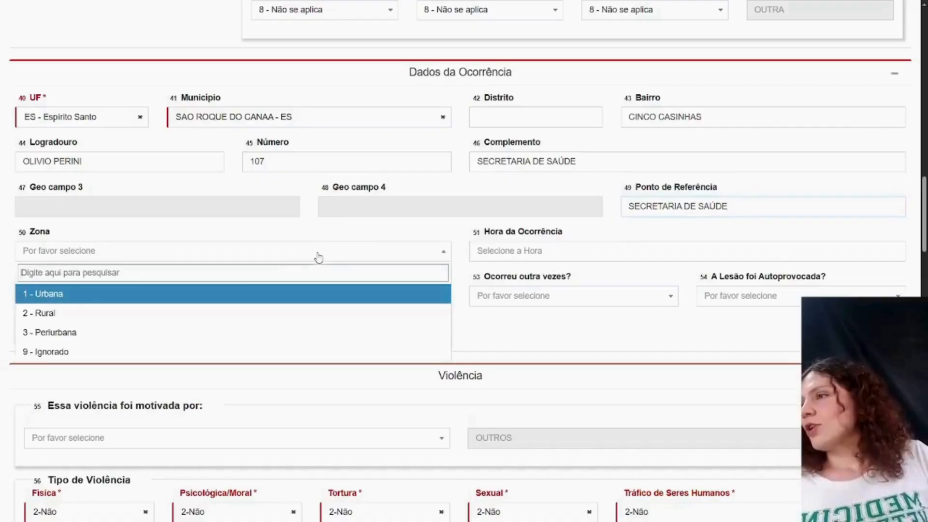
pyautogui.click(216, 295)
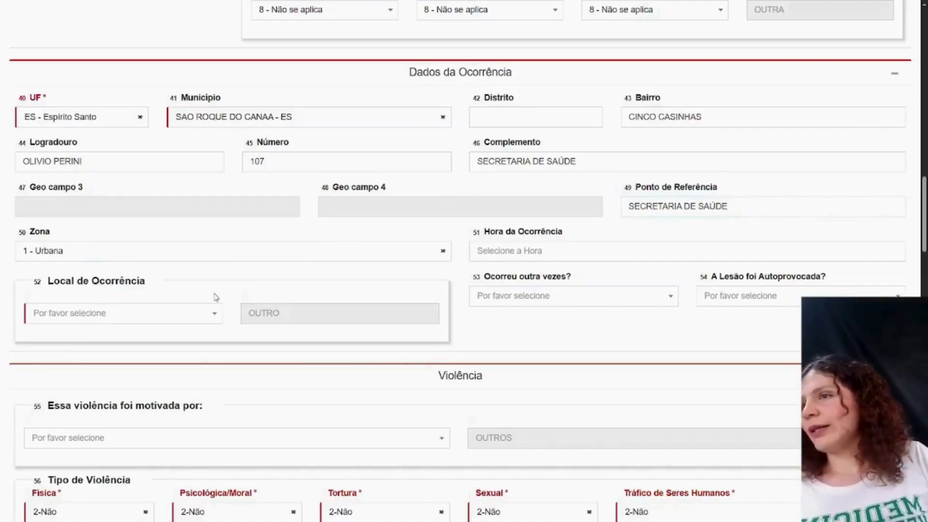
pyautogui.click(498, 253)
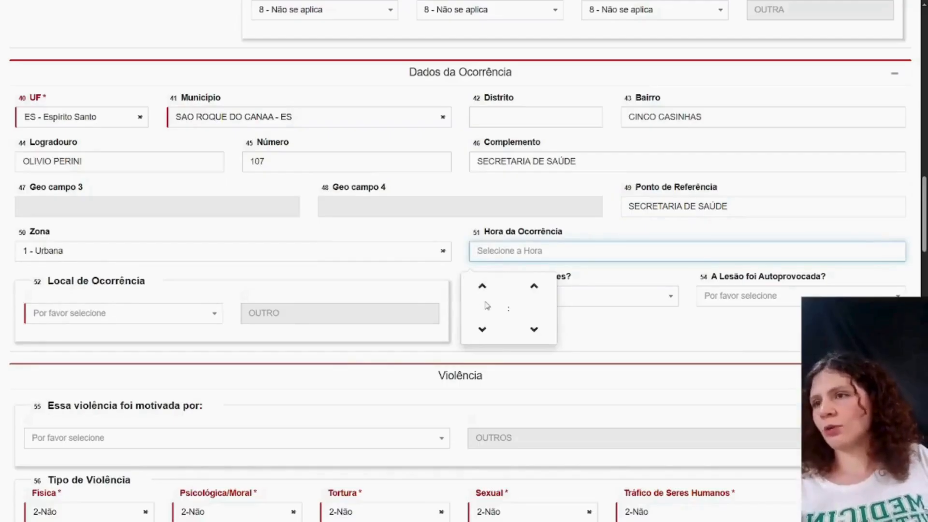
pyautogui.click(484, 297)
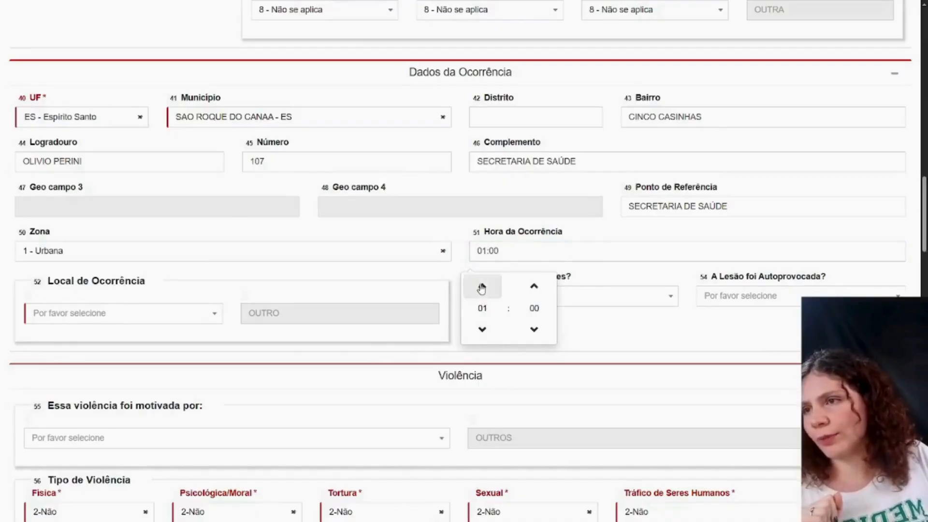
pyautogui.click(481, 289)
pyautogui.click(481, 288)
pyautogui.click(481, 289)
pyautogui.click(481, 288)
pyautogui.click(481, 288)
pyautogui.click(481, 288)
pyautogui.click(481, 288)
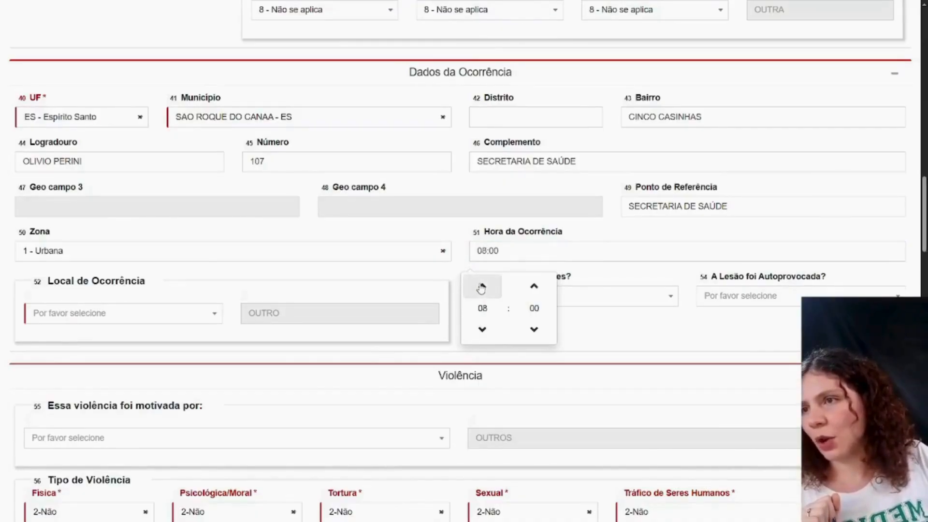
pyautogui.click(481, 289)
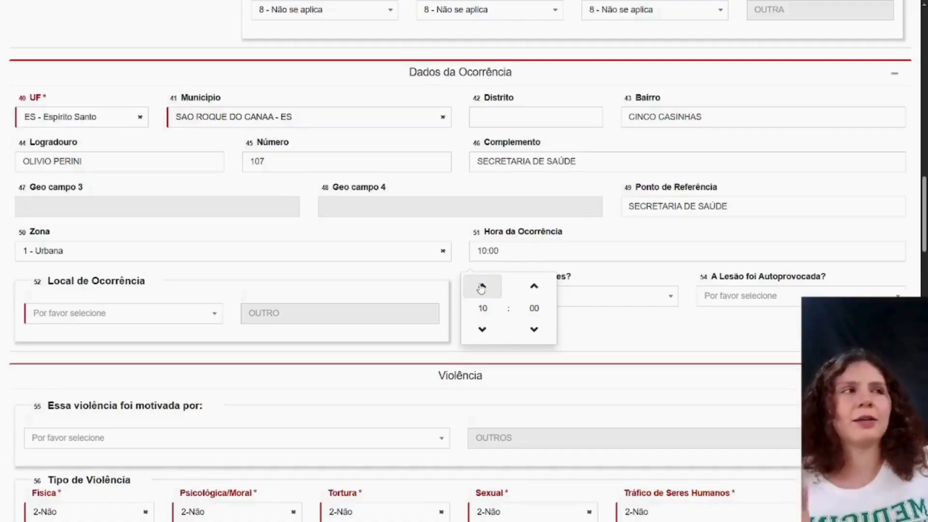
pyautogui.click(481, 288)
pyautogui.click(481, 289)
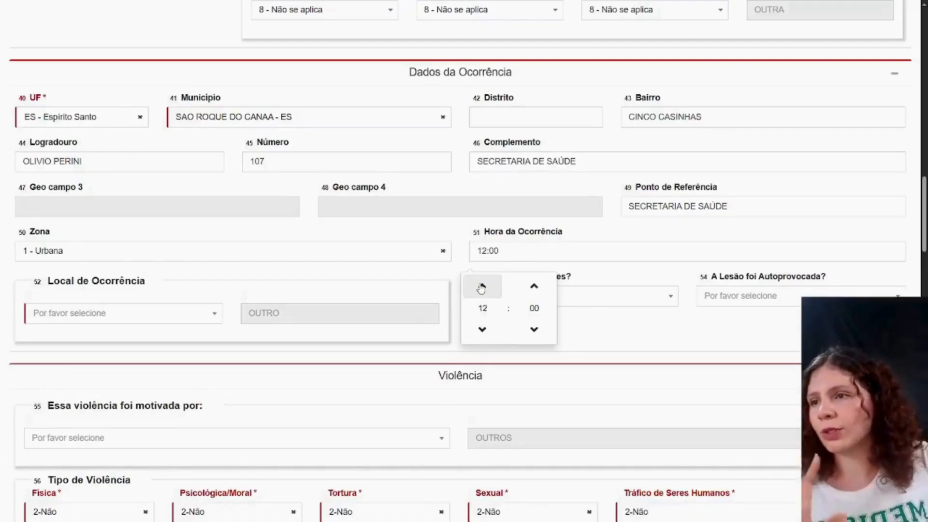
pyautogui.click(481, 288)
pyautogui.click(481, 289)
pyautogui.click(481, 289)
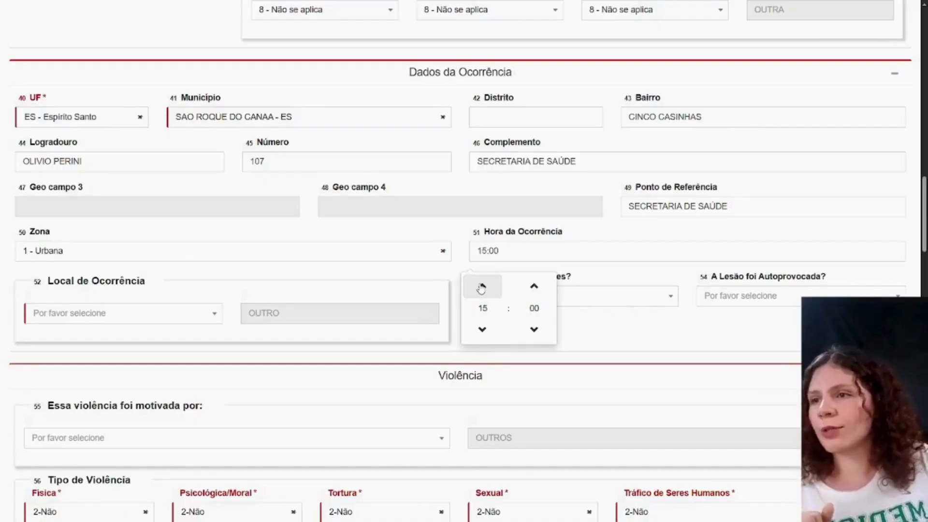
pyautogui.click(481, 288)
pyautogui.click(481, 289)
pyautogui.click(481, 289)
pyautogui.click(481, 288)
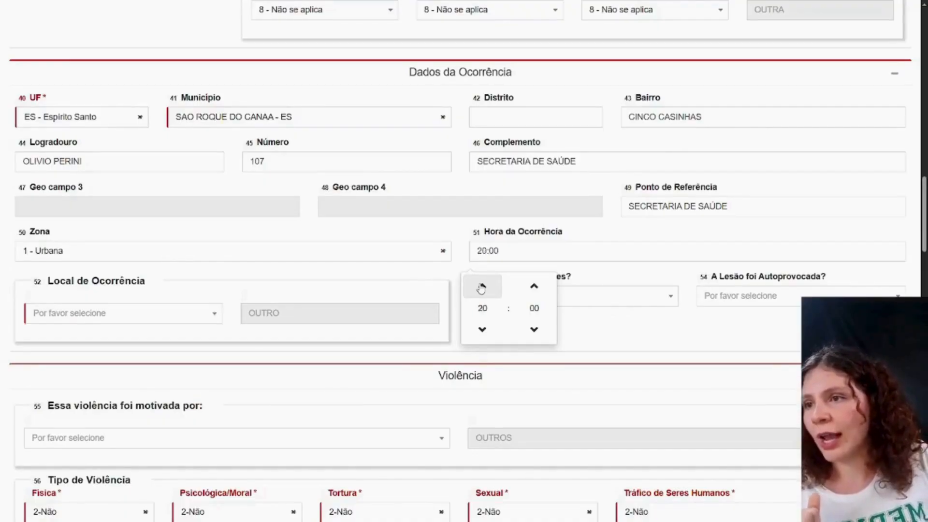
pyautogui.click(582, 259)
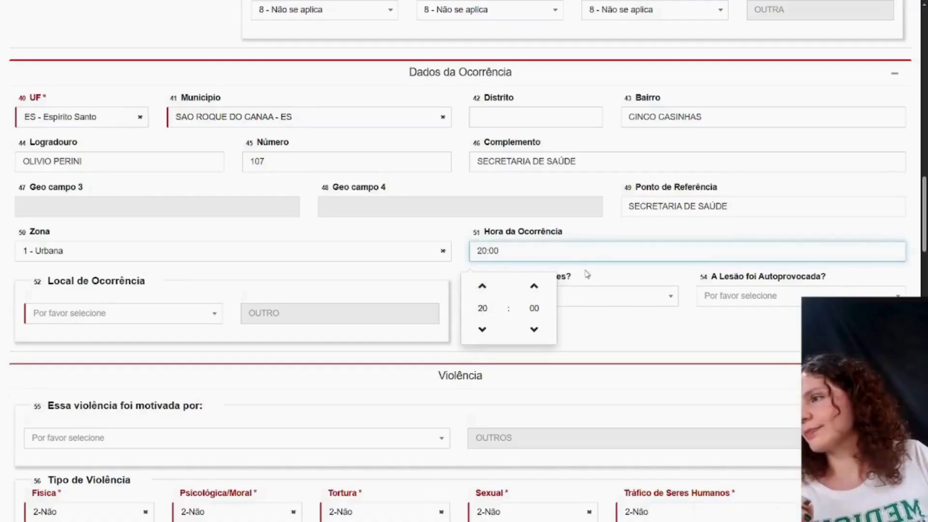
pyautogui.click(586, 273)
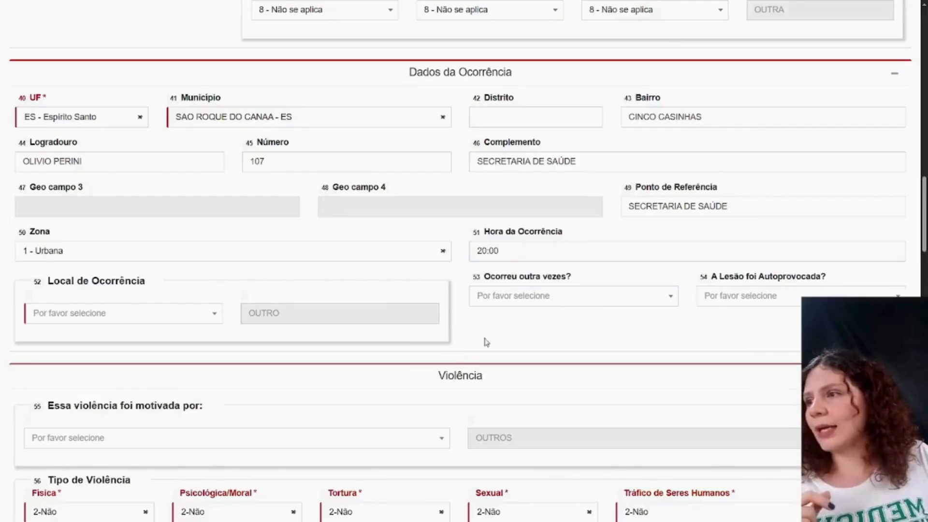
# - Review the Local de Ocorrência options and choose 1 - Residência
pyautogui.click(192, 313)
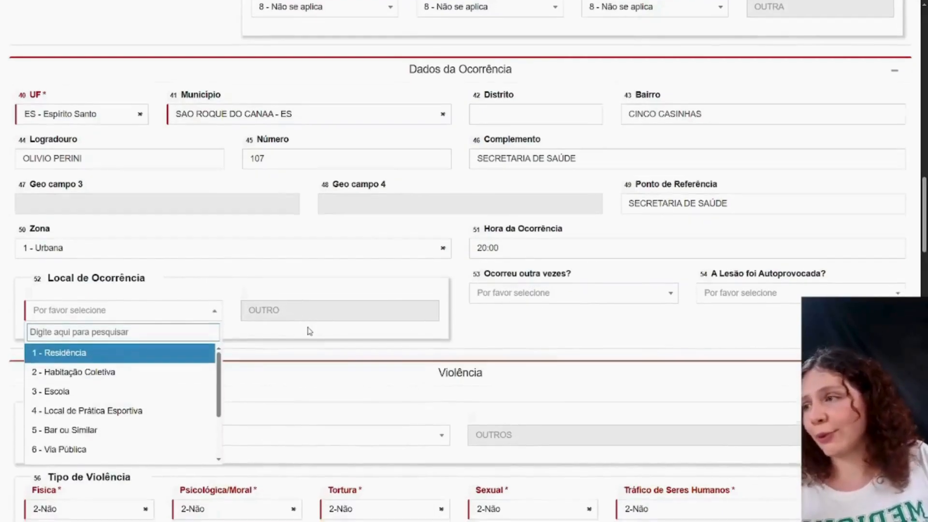
pyautogui.scroll(-1, 304, 326)
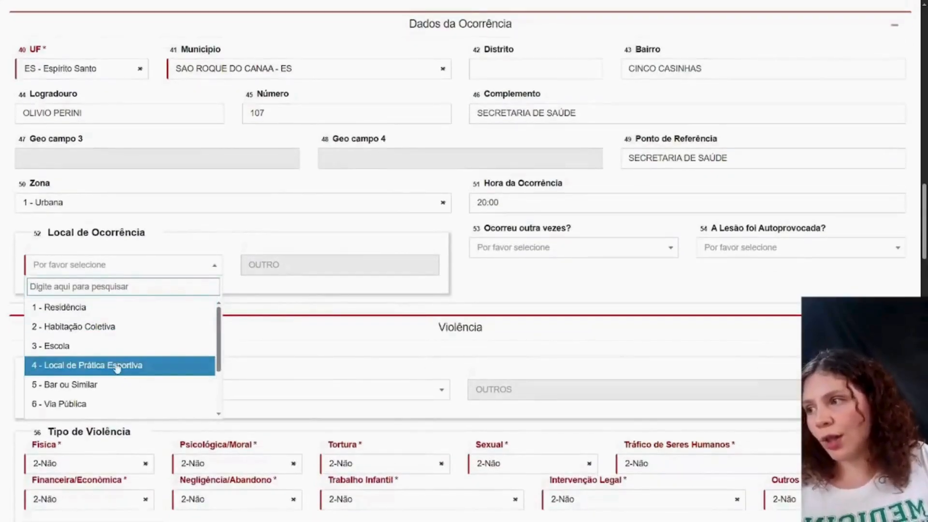
pyautogui.scroll(-2, 117, 369)
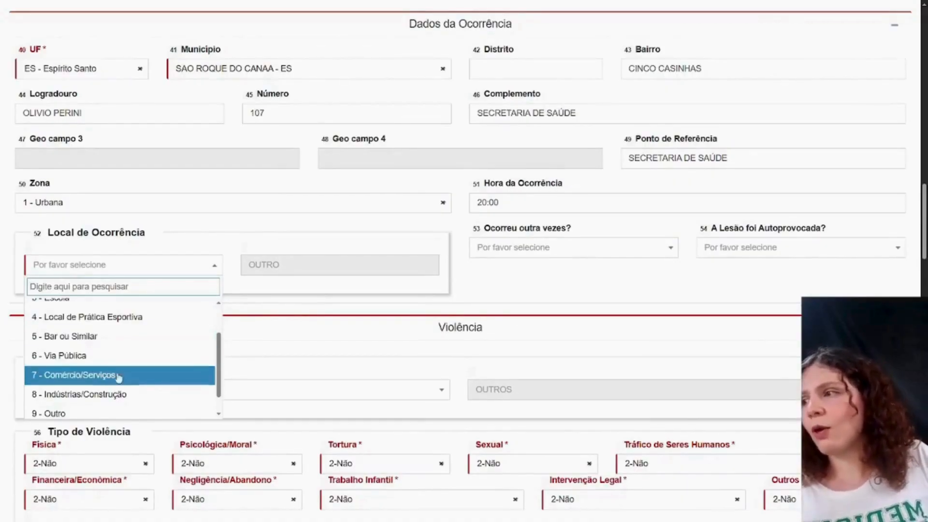
pyautogui.scroll(4, 112, 374)
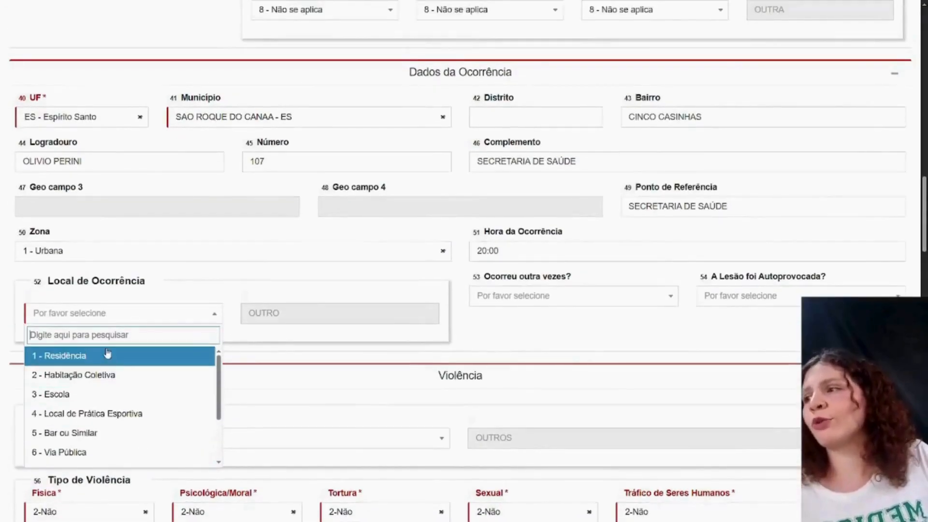
pyautogui.click(107, 355)
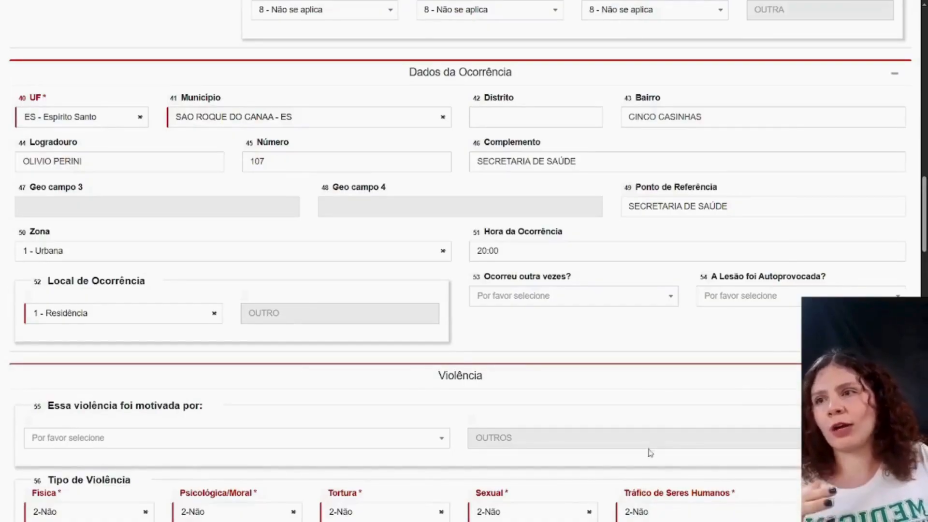
# - Answer Ocorreu outra vezes? with 2-Não and A Lesão foi Autoprovocada? with 1-Sim
pyautogui.click(657, 302)
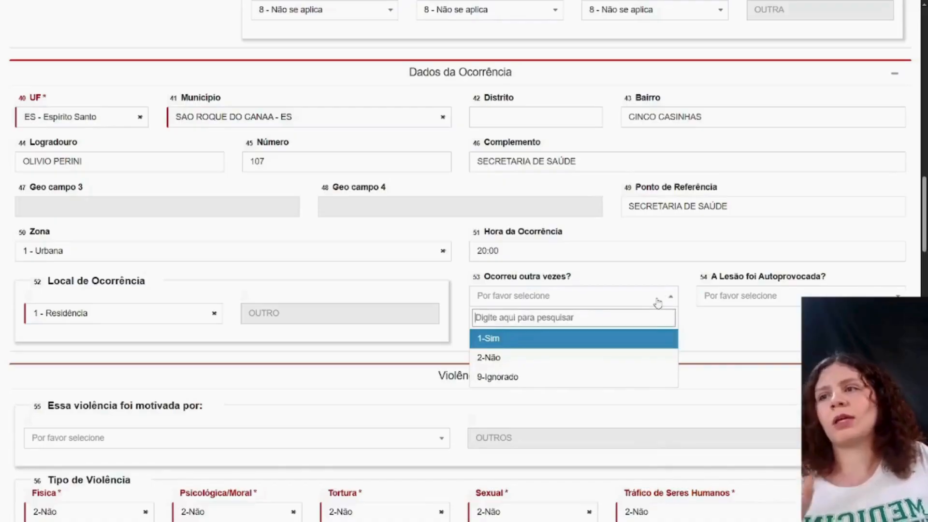
pyautogui.click(568, 369)
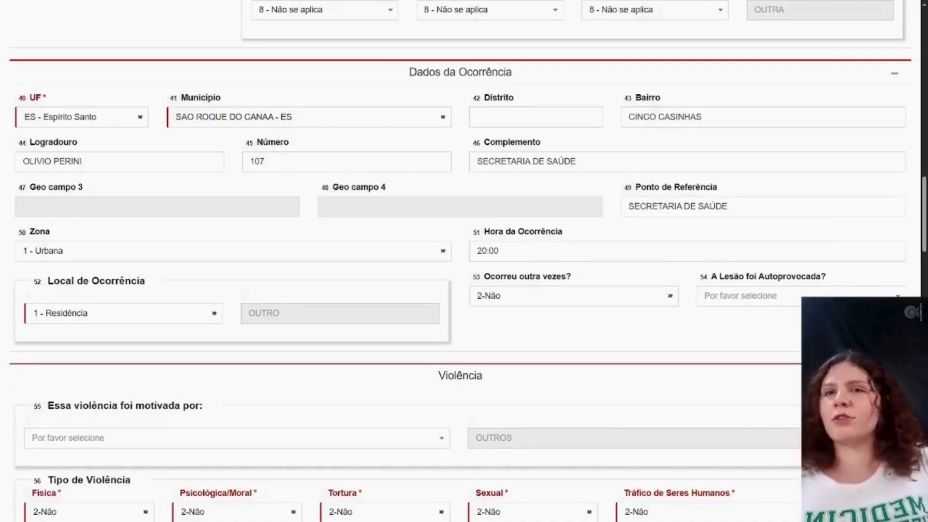
pyautogui.click(897, 296)
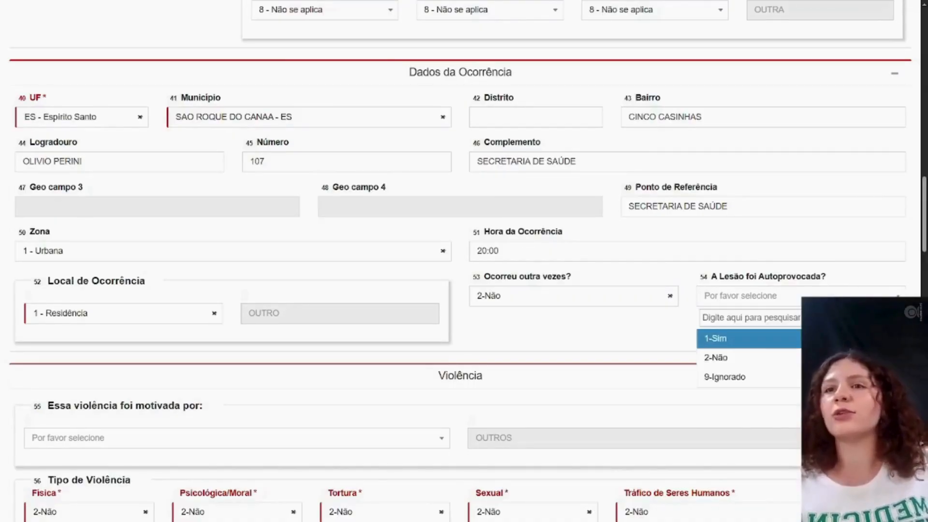
pyautogui.click(771, 341)
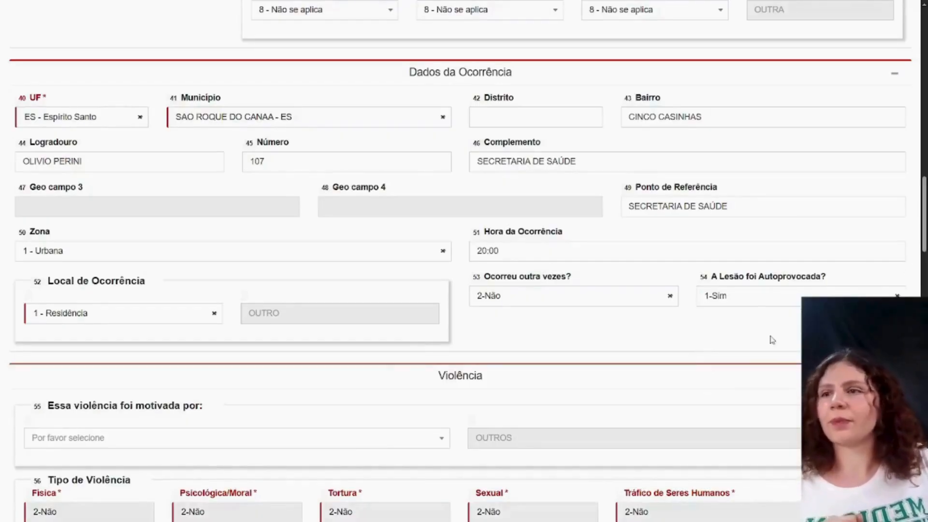
pyautogui.scroll(-4, 771, 340)
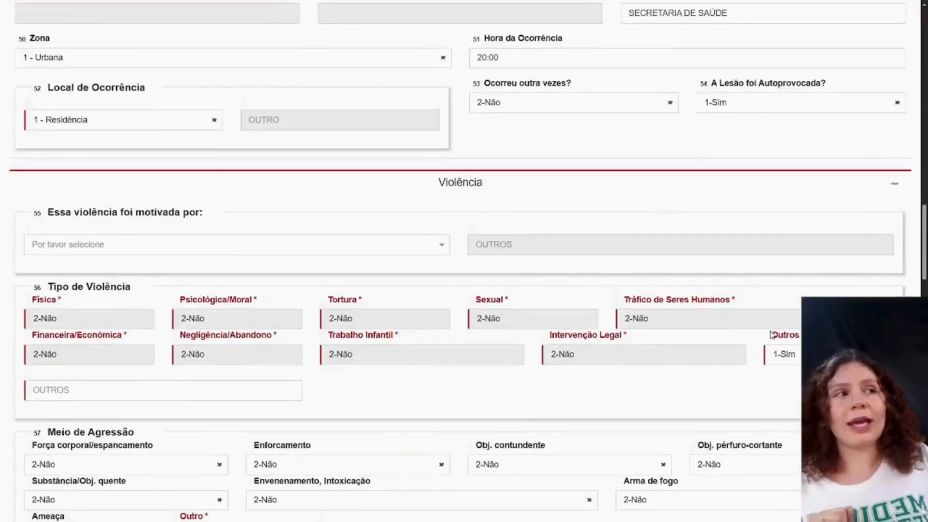
pyautogui.scroll(-1, 771, 333)
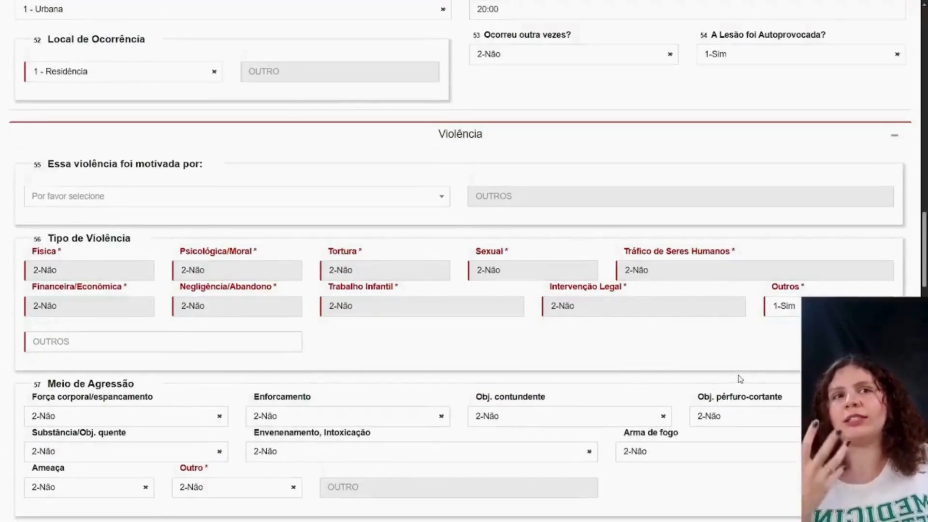
# - Review the options for Essa violência foi motivada por and choose 9 - Outros
pyautogui.click(342, 204)
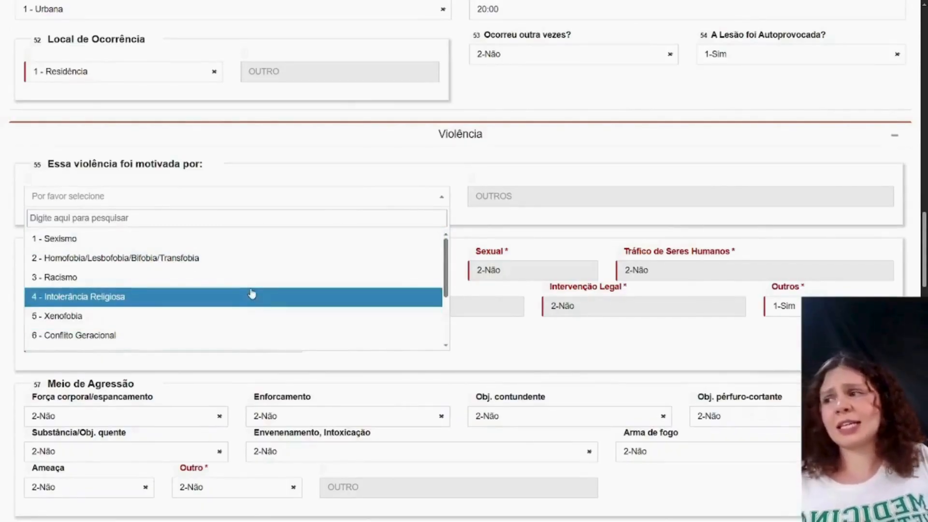
pyautogui.scroll(-1, 252, 294)
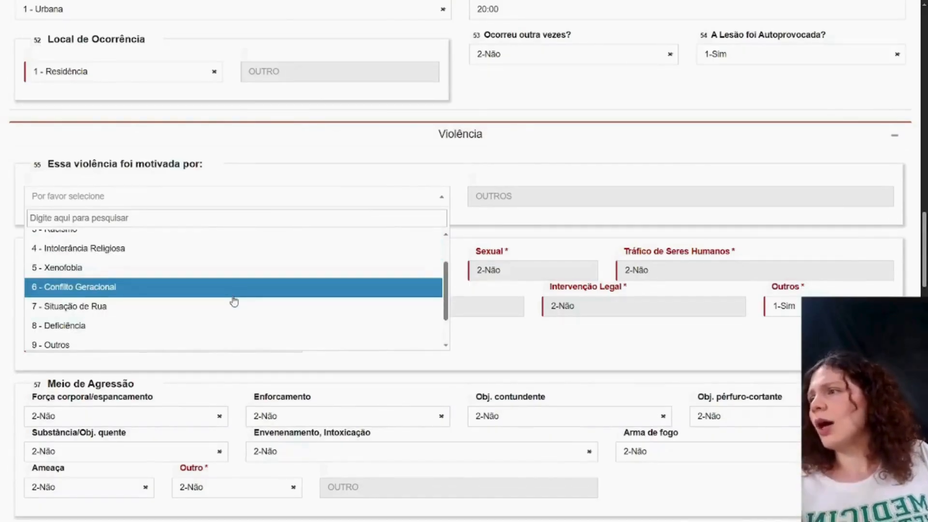
pyautogui.scroll(-1, 235, 301)
pyautogui.click(187, 303)
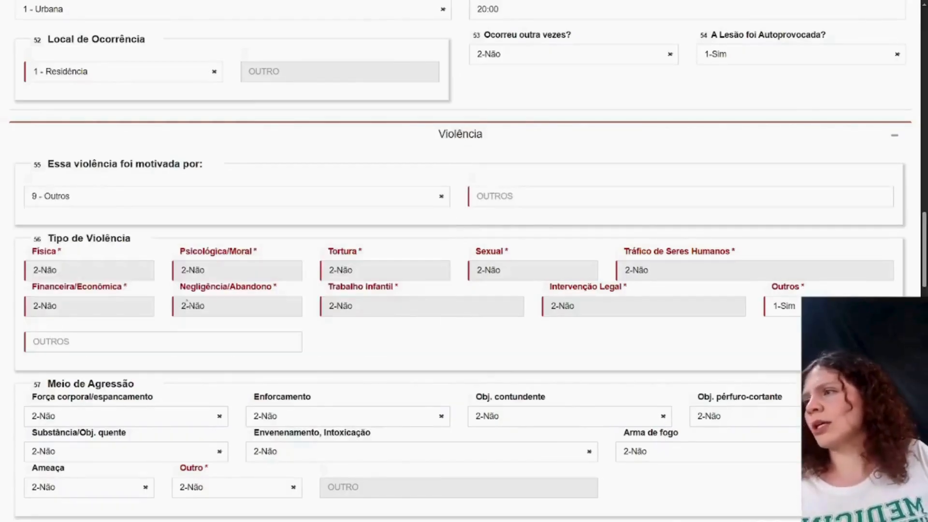
# - Specify TENTATIVA DE SUICÍDIO as the other motivation for Essa violência foi motivada por
pyautogui.click(513, 200)
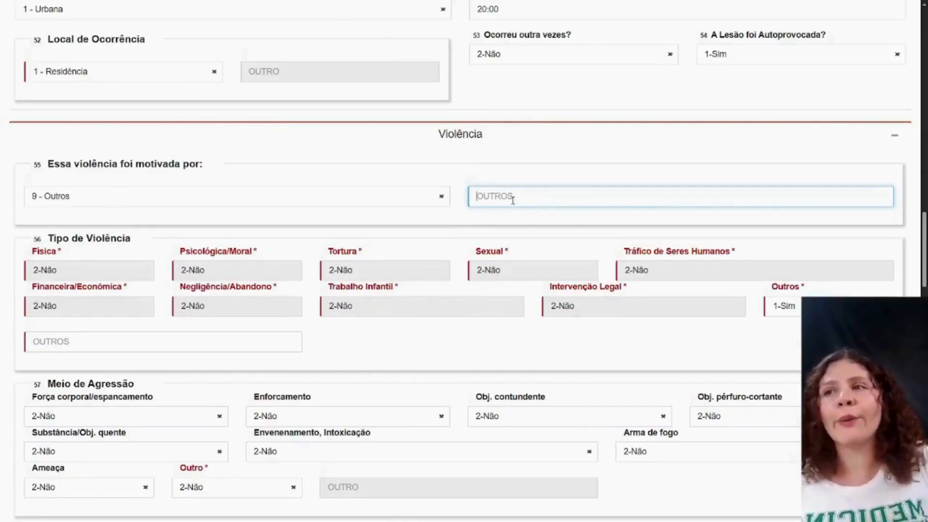
pyautogui.write('TENTATIV')
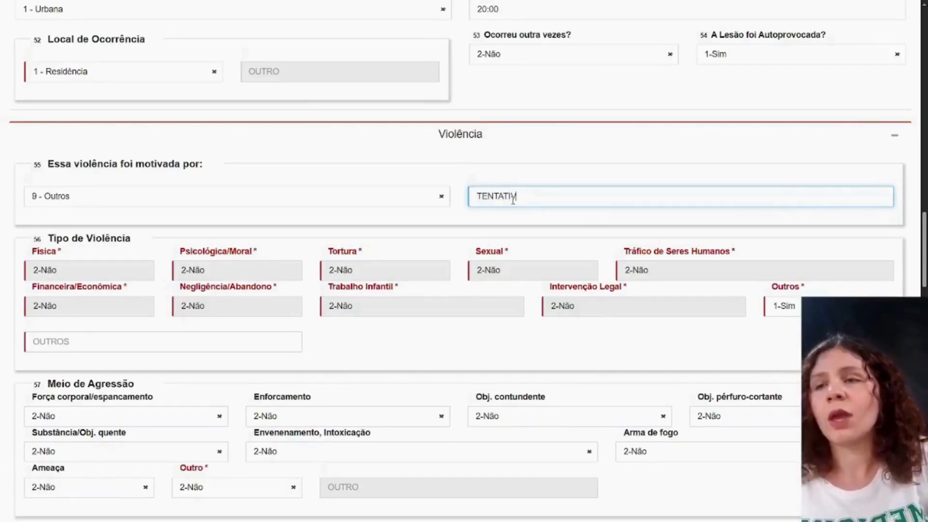
pyautogui.write('A DE ')
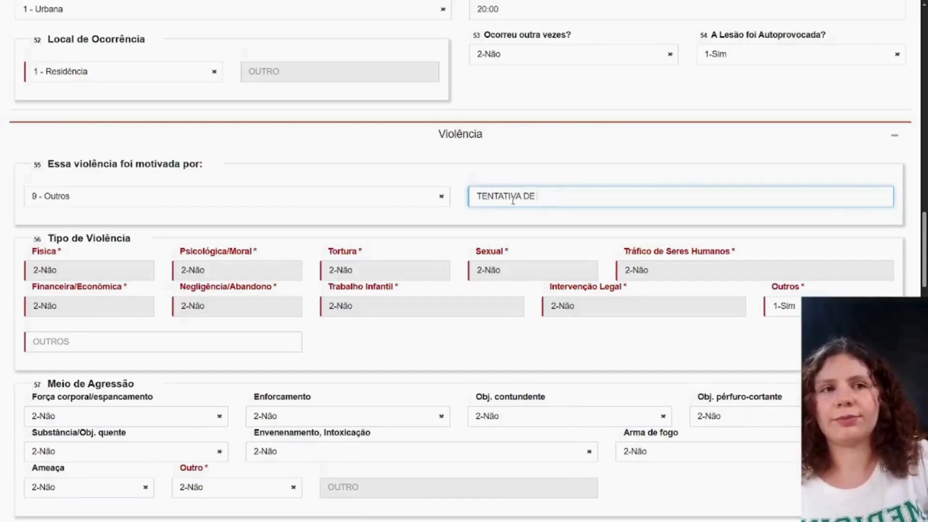
pyautogui.write('SUI')
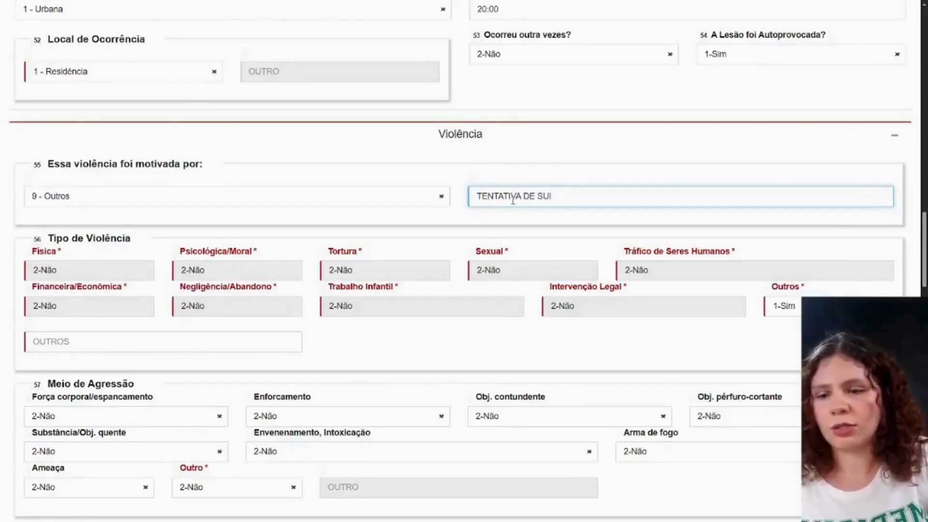
pyautogui.write('CÍDIO')
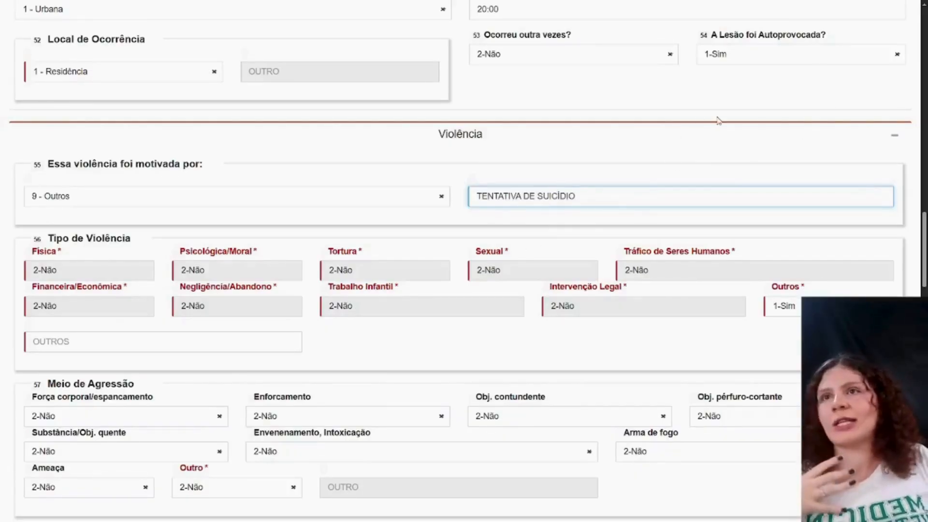
# - Switch A Lesão foi Autoprovocada? to 2-Não to compare its effect on Tipo de Violência, and set it back to 1-Sim
pyautogui.scroll(1, 718, 113)
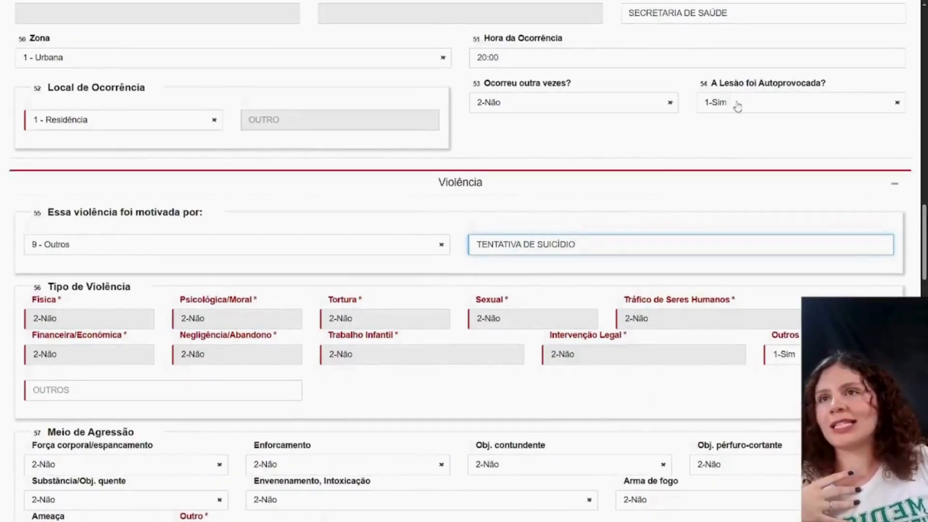
pyautogui.click(735, 101)
pyautogui.click(723, 166)
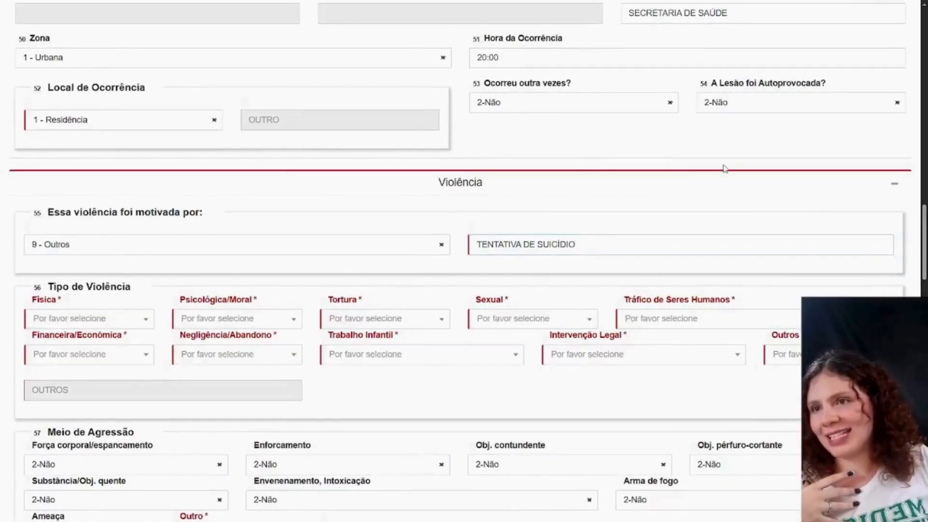
pyautogui.click(736, 103)
pyautogui.click(731, 147)
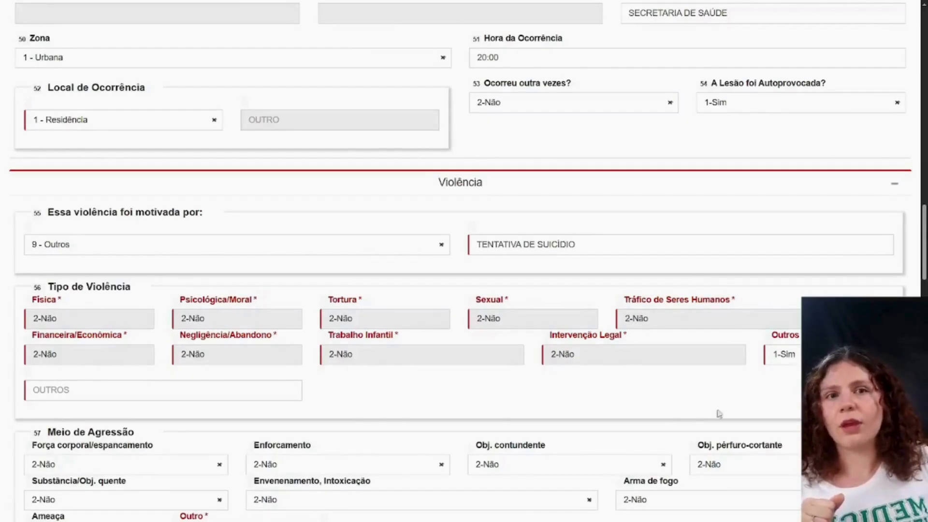
# - Describe the Outros type under Tipo de Violência as TENTATIVA DE SUICIDIO
pyautogui.click(69, 394)
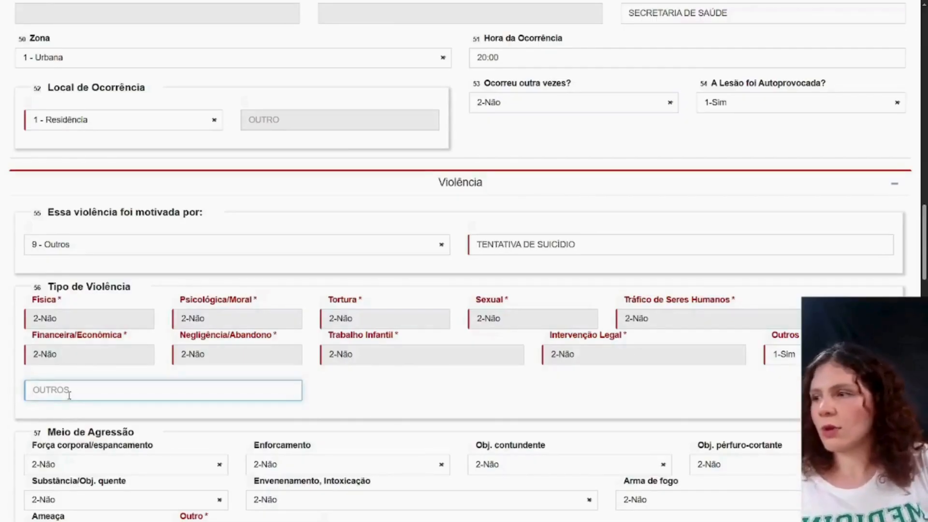
pyautogui.write('TENTA')
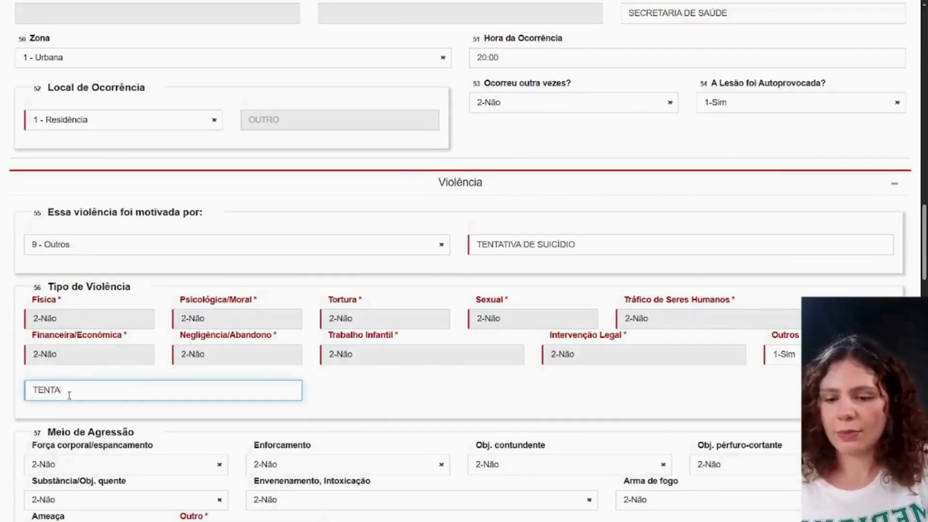
pyautogui.write('TIVA DE S')
pyautogui.write('UICIDIO')
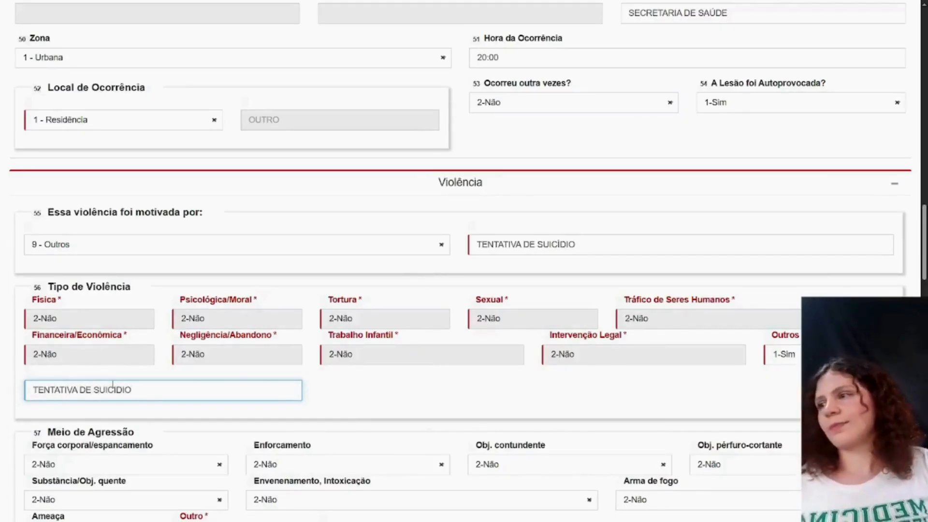
# - Set Envenenamento, Intoxicação to 1-Sim under Meio de Agressão
pyautogui.scroll(-2, 409, 369)
pyautogui.scroll(-2, 410, 370)
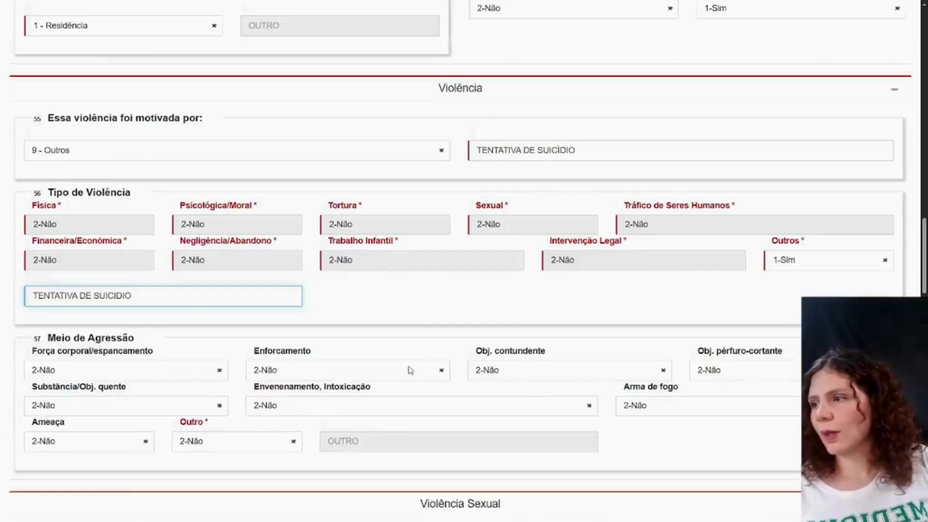
pyautogui.scroll(-2, 411, 370)
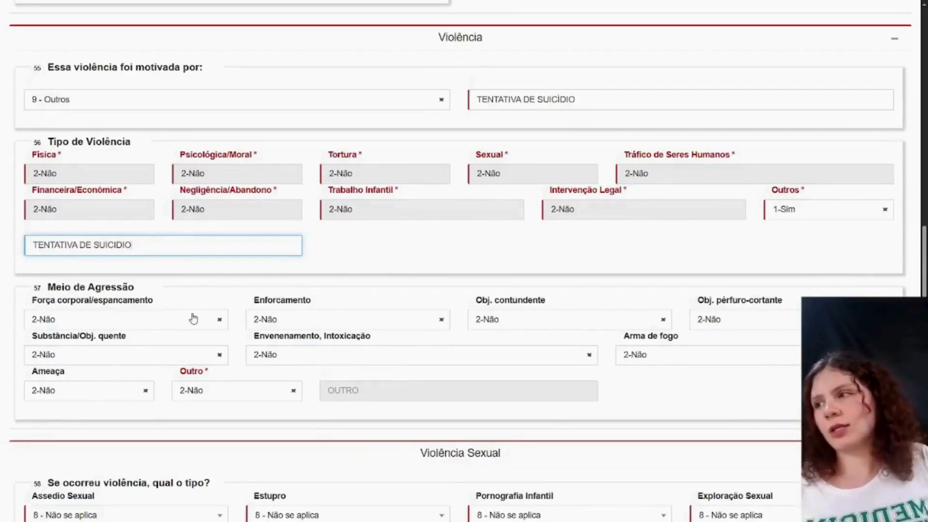
pyautogui.click(292, 357)
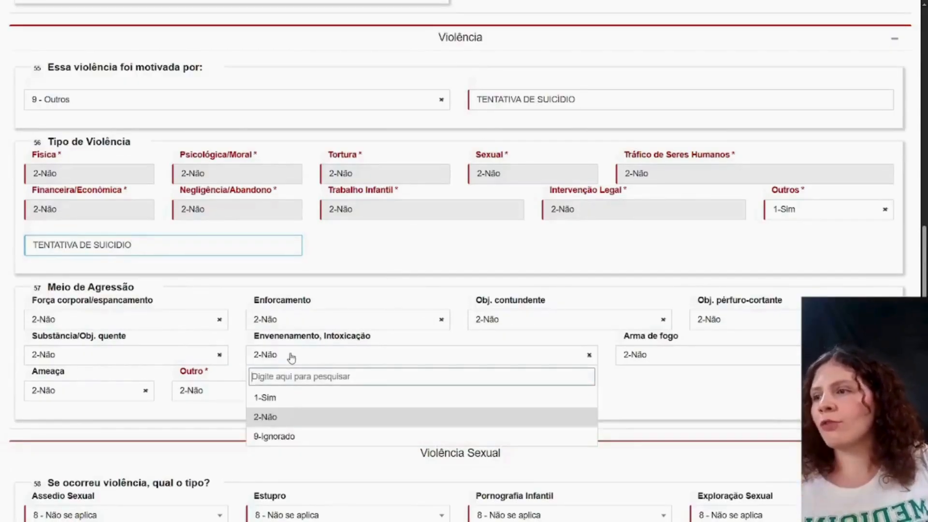
pyautogui.click(299, 398)
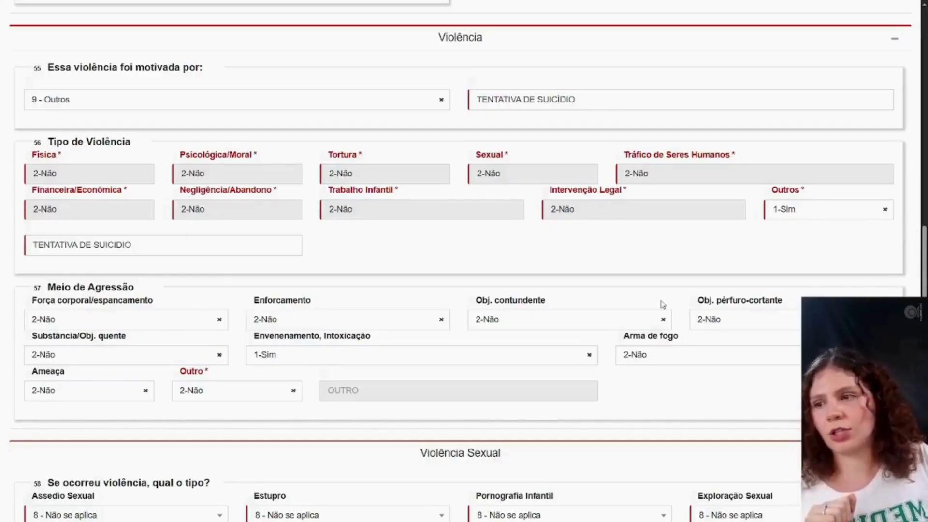
# - Review the Violência Sexual, Procedimento Realizado and Vínculo/grau de Parentesco fields, and the options for Números de Envolvidos
pyautogui.scroll(-1, 663, 305)
pyautogui.scroll(-1, 663, 304)
pyautogui.scroll(-1, 662, 304)
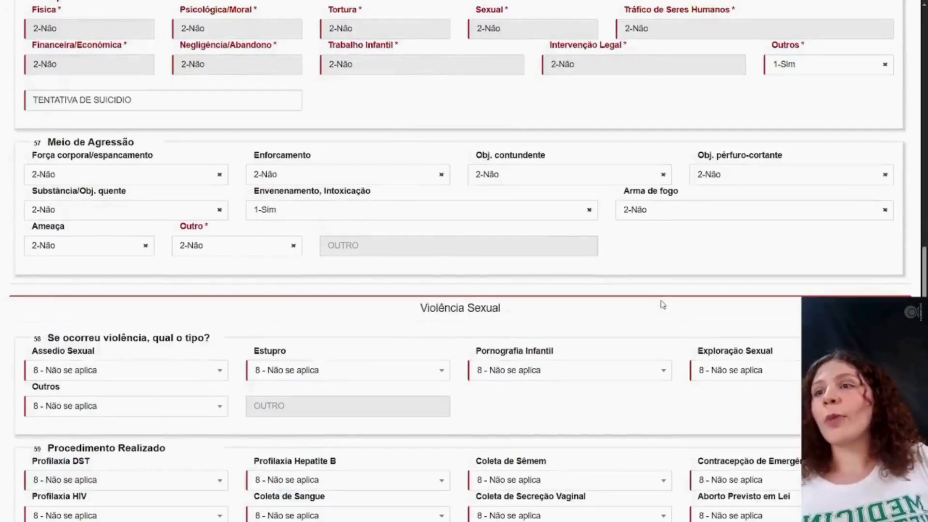
pyautogui.scroll(-1, 662, 304)
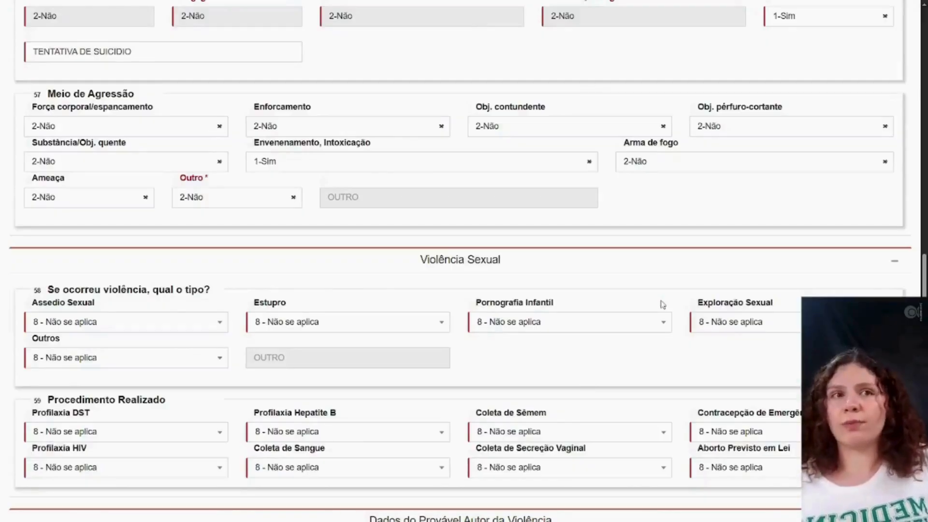
pyautogui.scroll(-1, 662, 305)
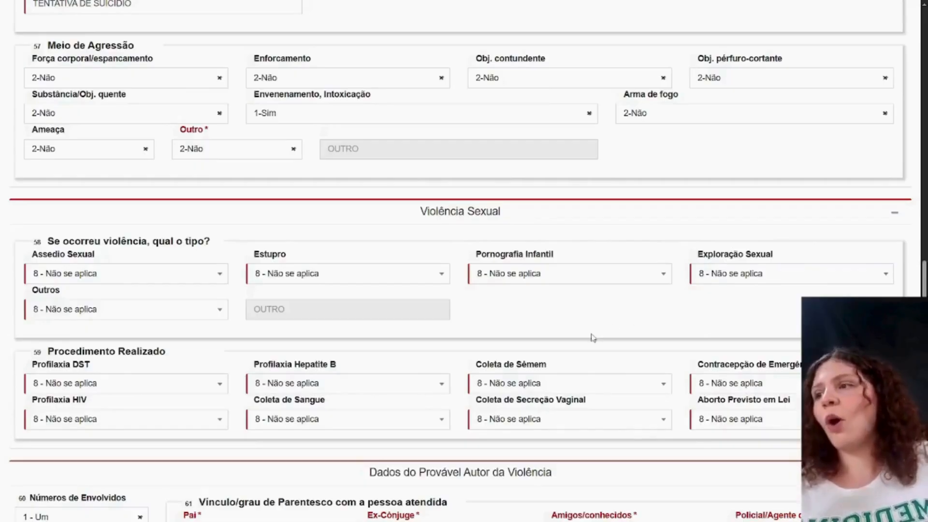
pyautogui.scroll(-1, 576, 328)
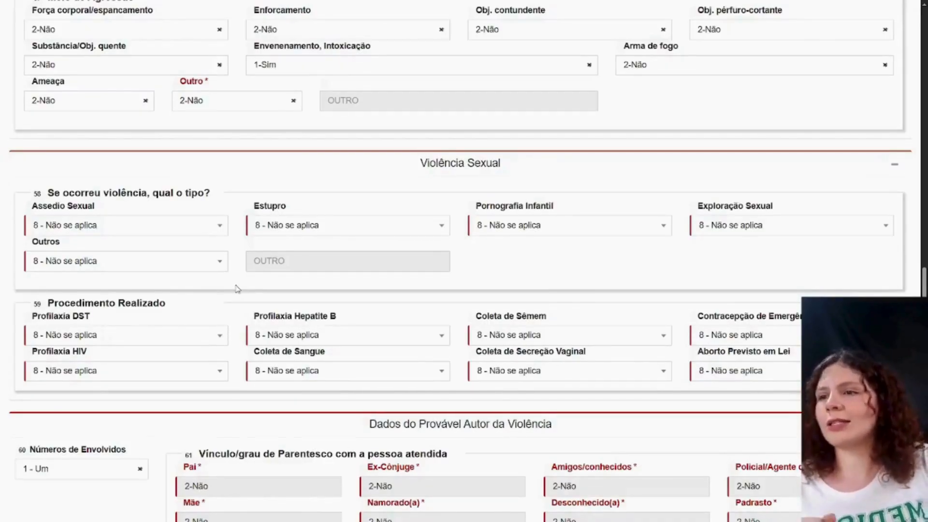
pyautogui.scroll(-3, 237, 289)
pyautogui.scroll(-4, 237, 288)
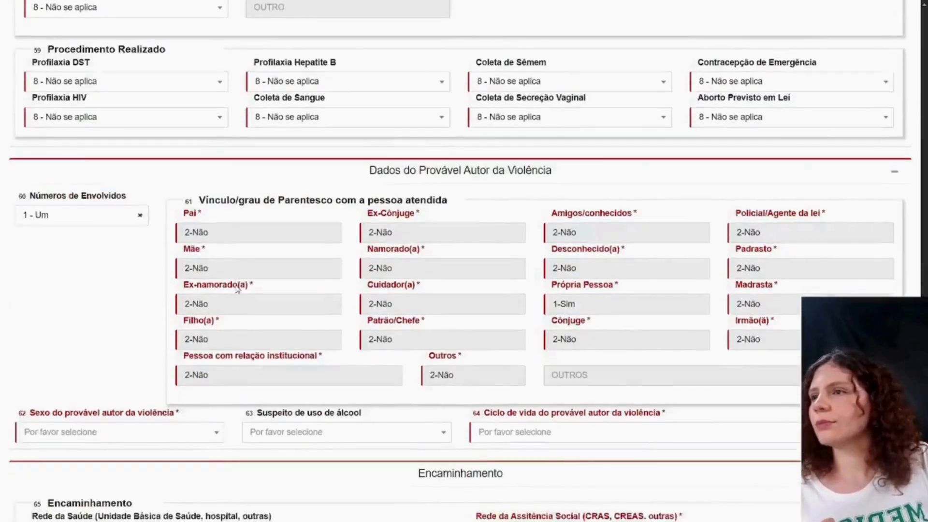
pyautogui.scroll(-1, 237, 288)
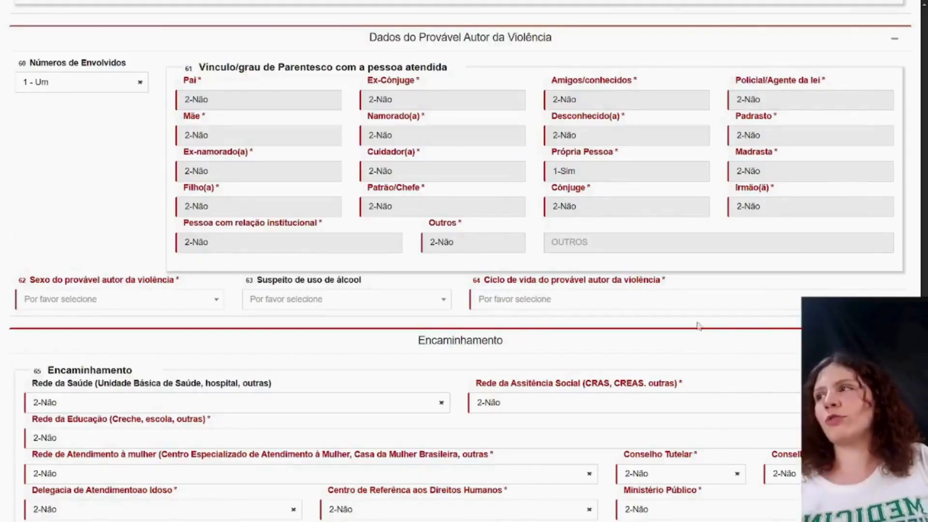
pyautogui.click(95, 92)
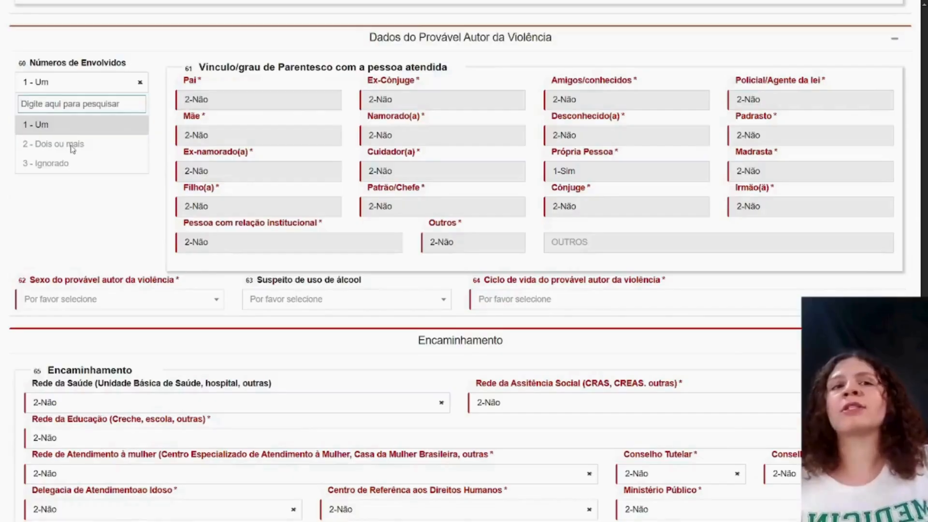
pyautogui.click(102, 210)
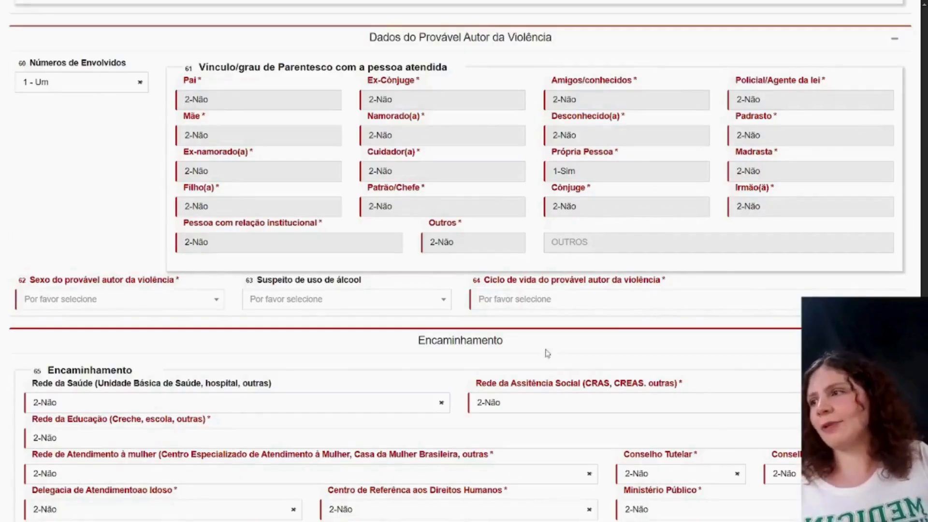
# - Set the probable author's Sexo to 2 - Feminino and Ciclo de vida to 3 - Jovem (20 a 24 anos)
pyautogui.click(63, 295)
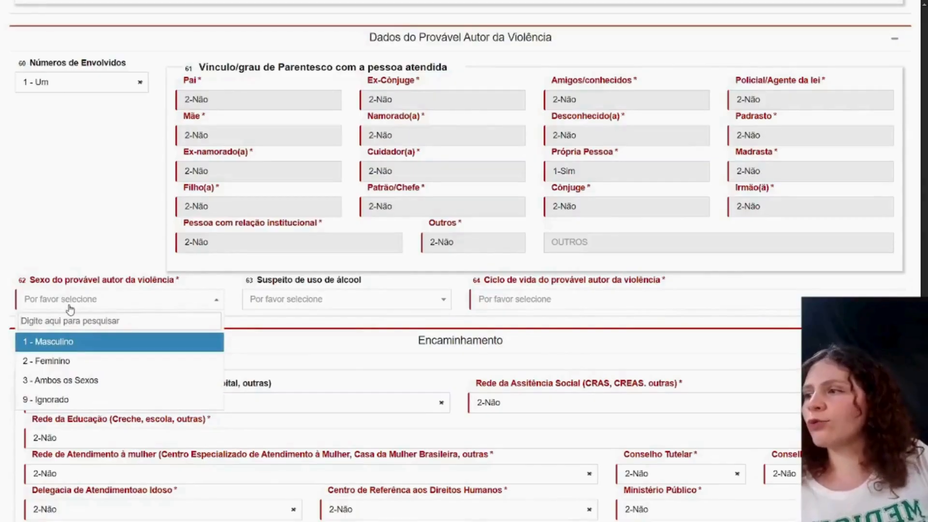
pyautogui.click(77, 360)
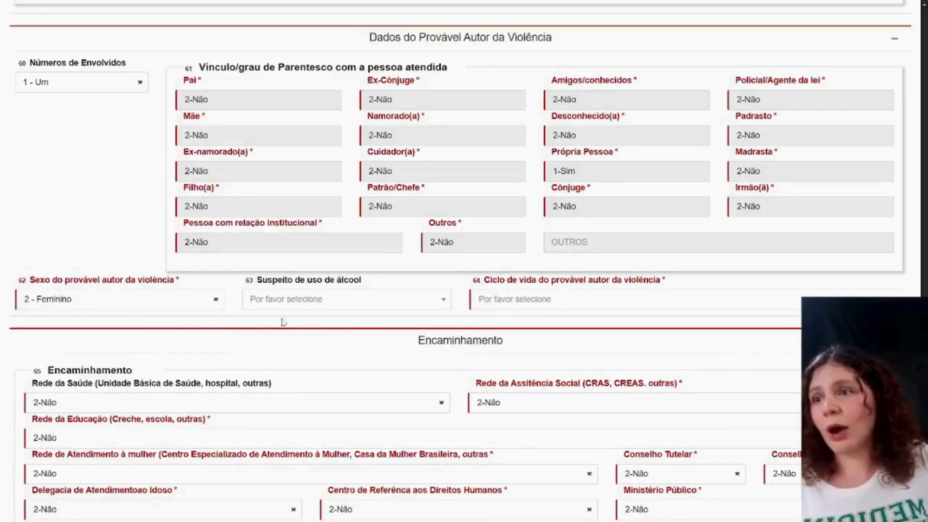
pyautogui.click(526, 309)
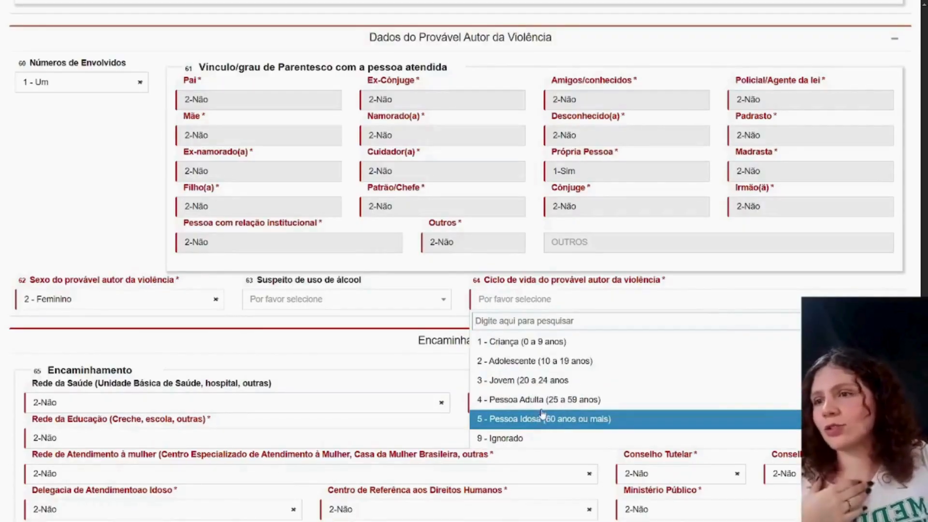
pyautogui.click(535, 380)
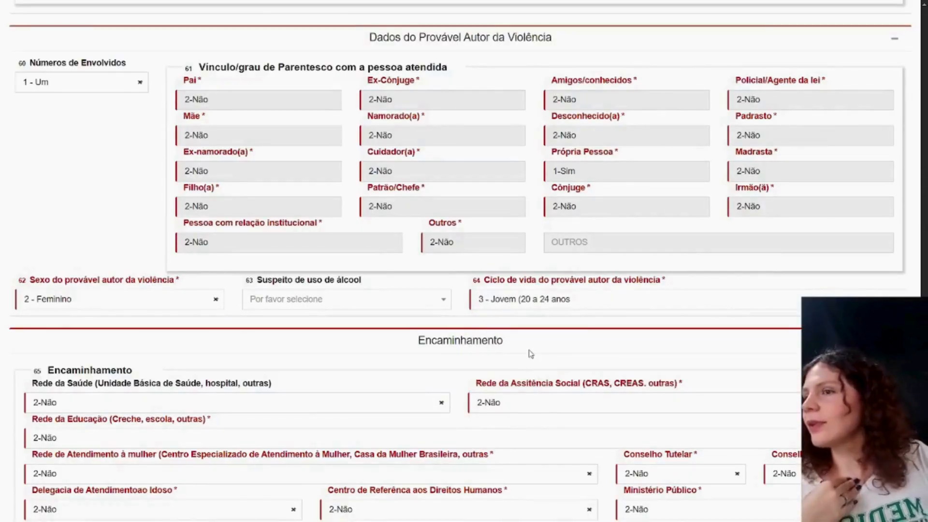
# - Review the Encaminhamento referral fields and the Dados Finais and Origem da Notificação sections
pyautogui.scroll(-2, 530, 353)
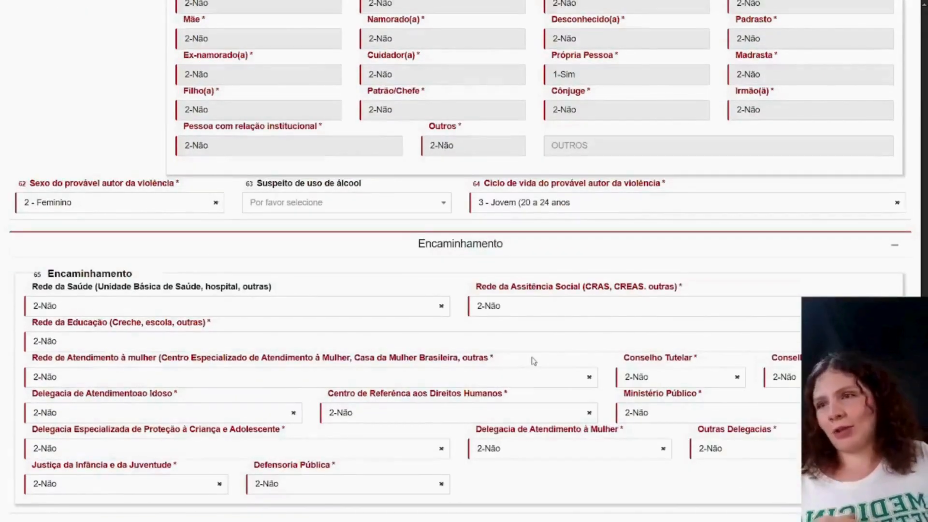
pyautogui.scroll(-1, 533, 361)
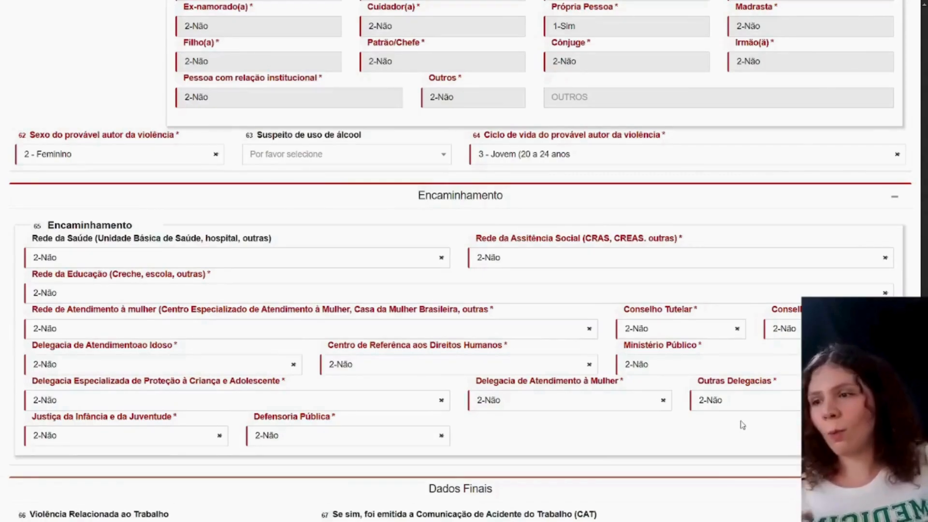
pyautogui.scroll(-3, 742, 425)
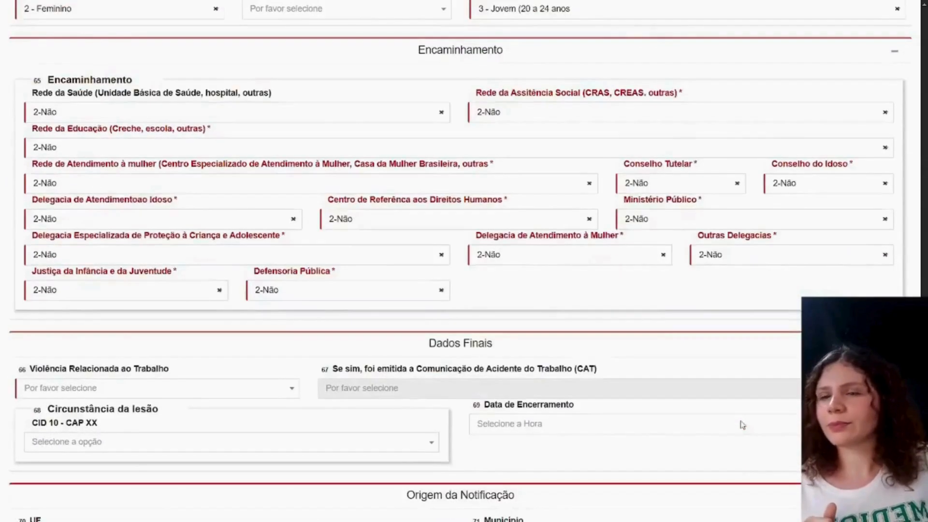
pyautogui.scroll(-3, 742, 424)
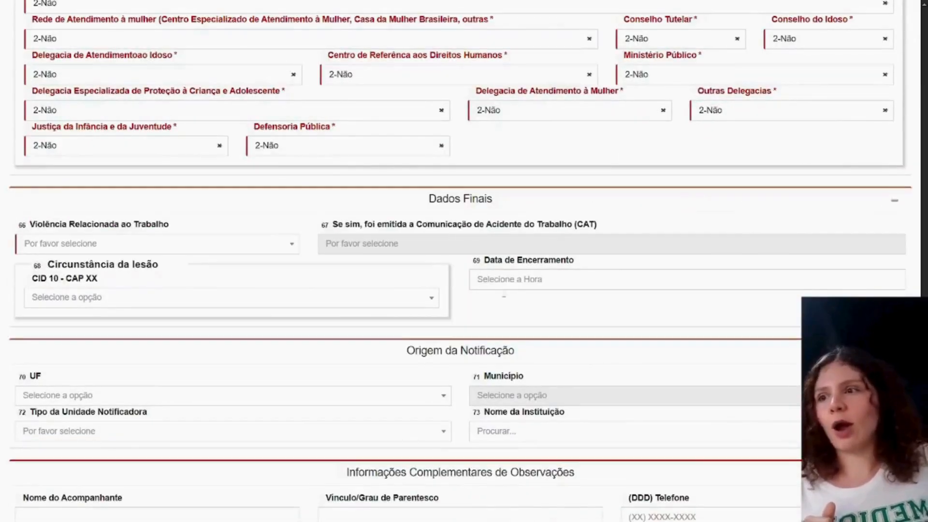
pyautogui.scroll(-1, 501, 317)
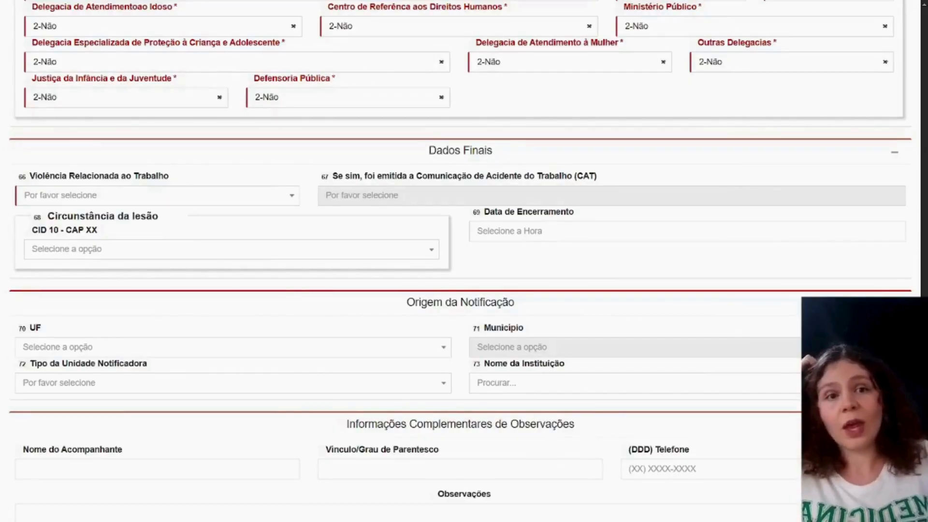
# - Search Circunstância da lesão for "auto" and choose X600 - AUTO-INTOX. INTENC., A ANALG., ANTIPIRÉT. E ANTI-REUMÁT., Ñ-OPIÁCEOS - RESIDÊNCIA
pyautogui.click(180, 254)
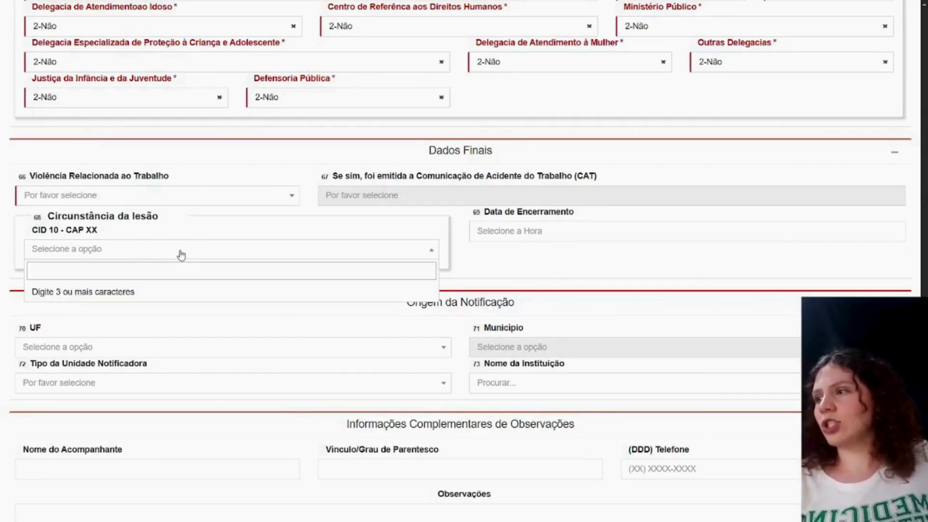
pyautogui.write('auto')
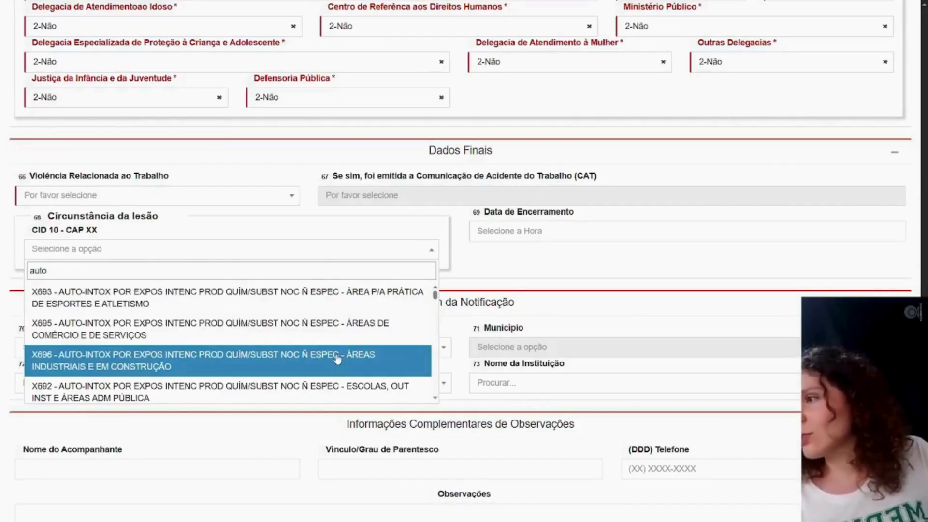
pyautogui.scroll(-1, 337, 359)
pyautogui.scroll(-3, 349, 343)
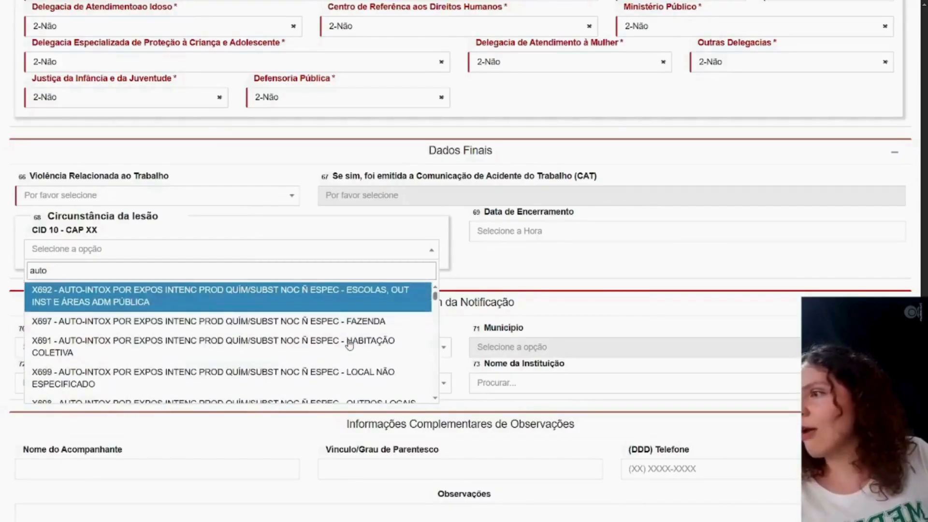
pyautogui.scroll(-1, 350, 344)
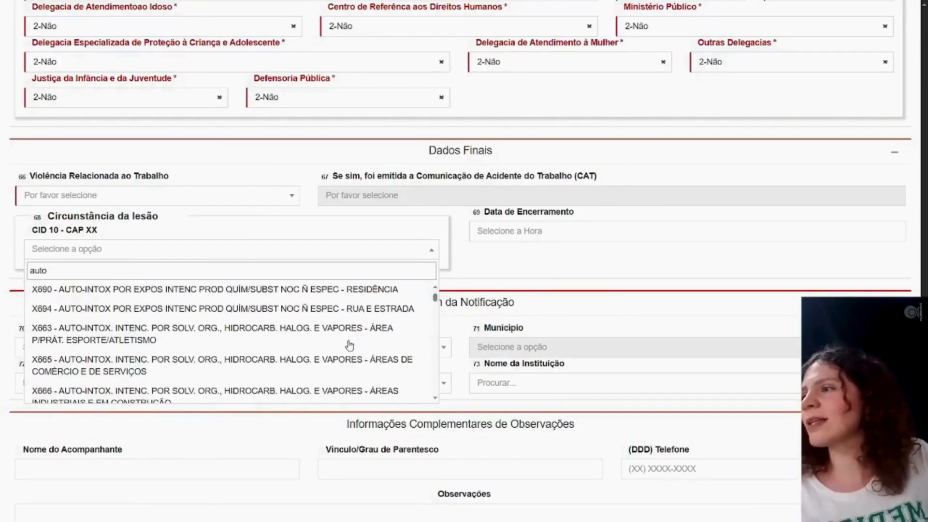
pyautogui.scroll(-2, 349, 344)
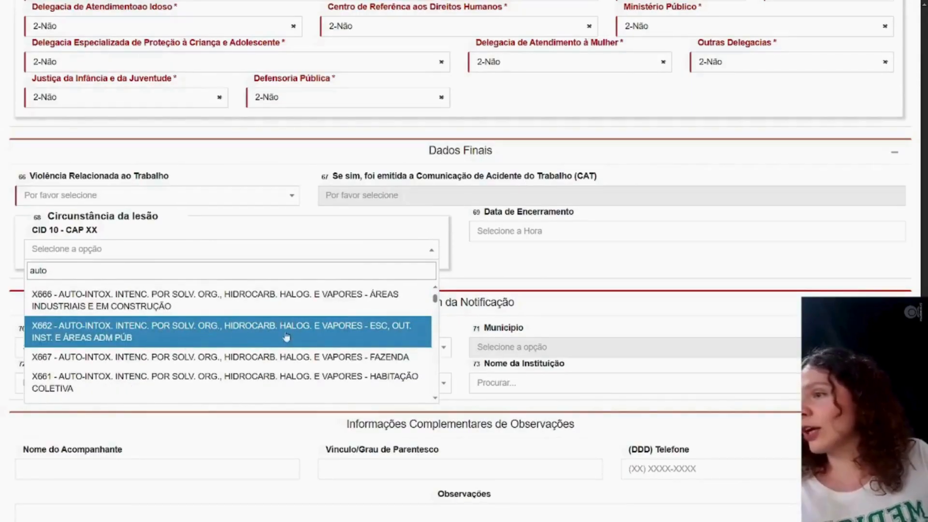
pyautogui.scroll(-3, 324, 335)
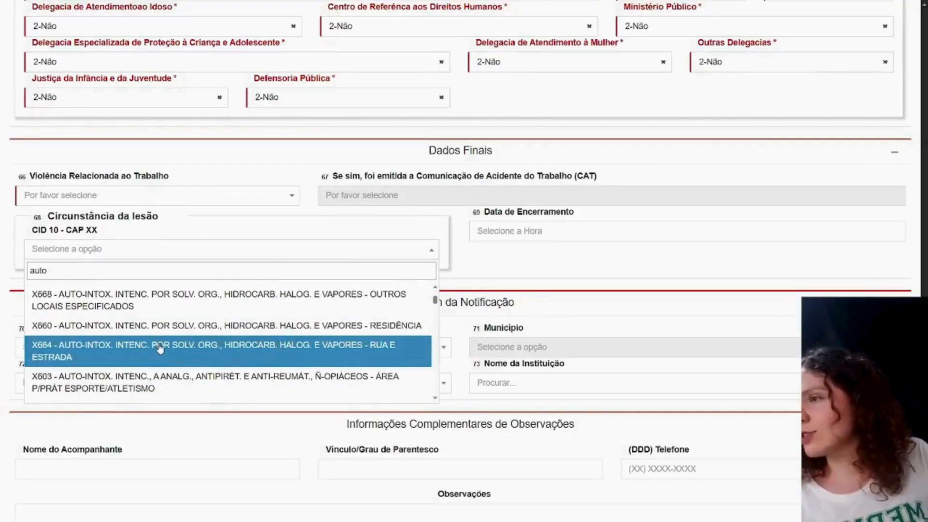
pyautogui.scroll(-1, 161, 347)
pyautogui.scroll(-3, 161, 347)
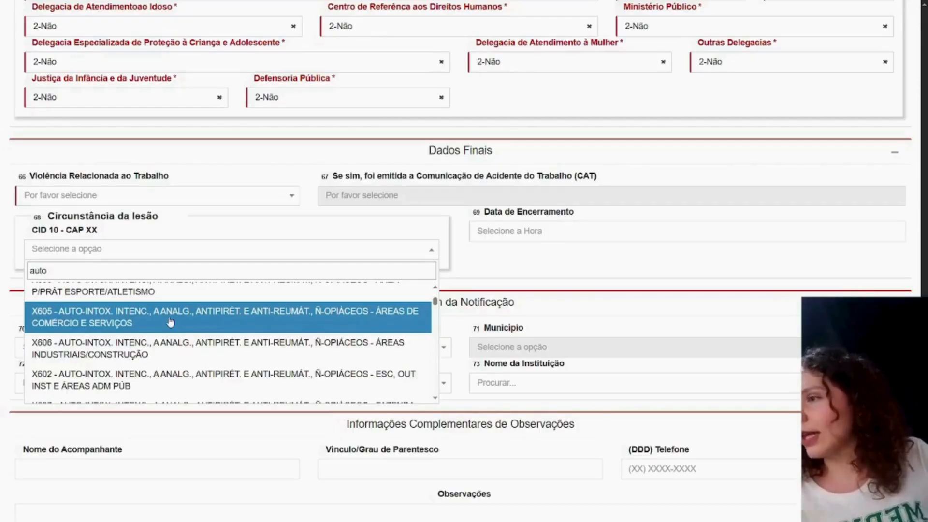
pyautogui.scroll(-5, 170, 322)
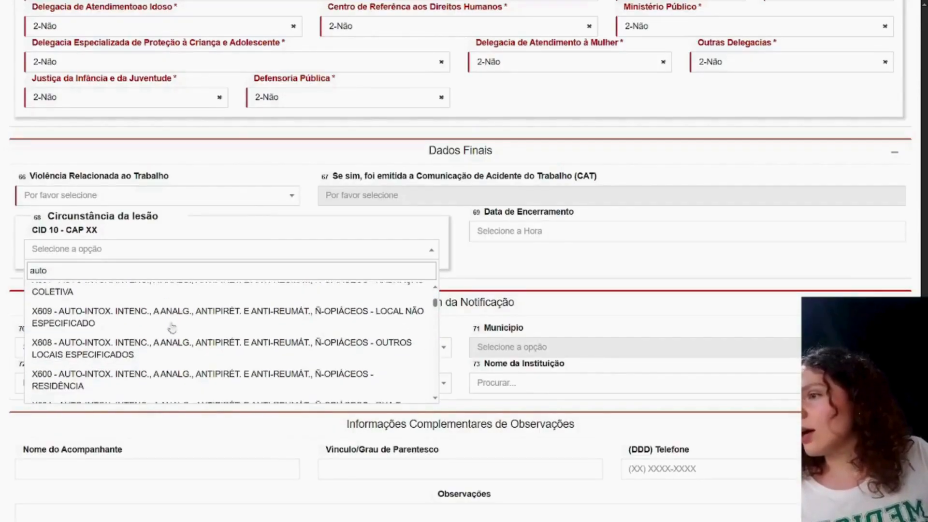
pyautogui.scroll(-1, 200, 383)
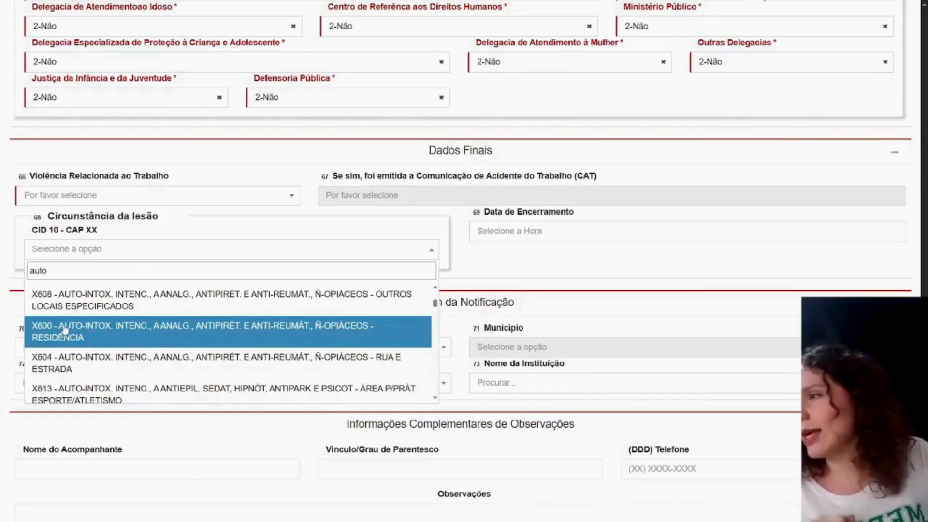
pyautogui.click(134, 337)
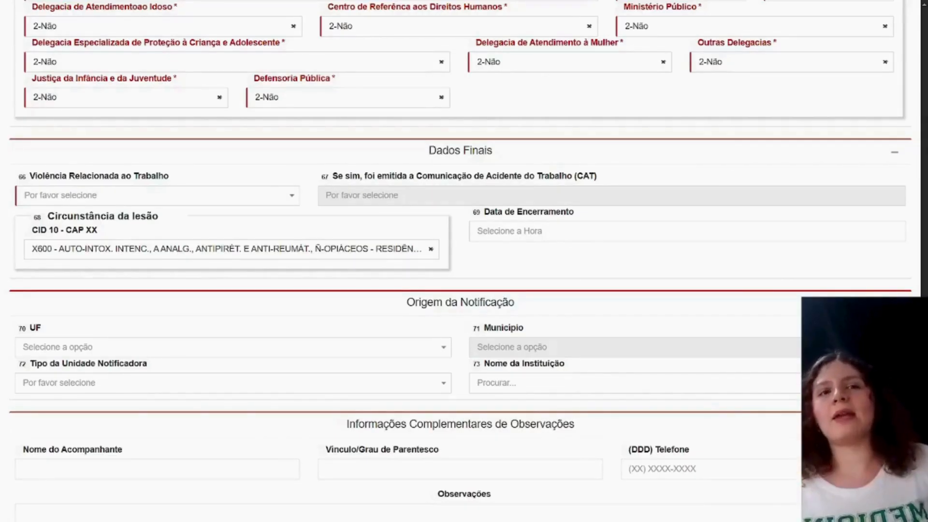
# - Review the Origem da Notificação and Informações Complementares de Observações sections, and highlight the created notification's number in the message
pyautogui.scroll(-4, 586, 325)
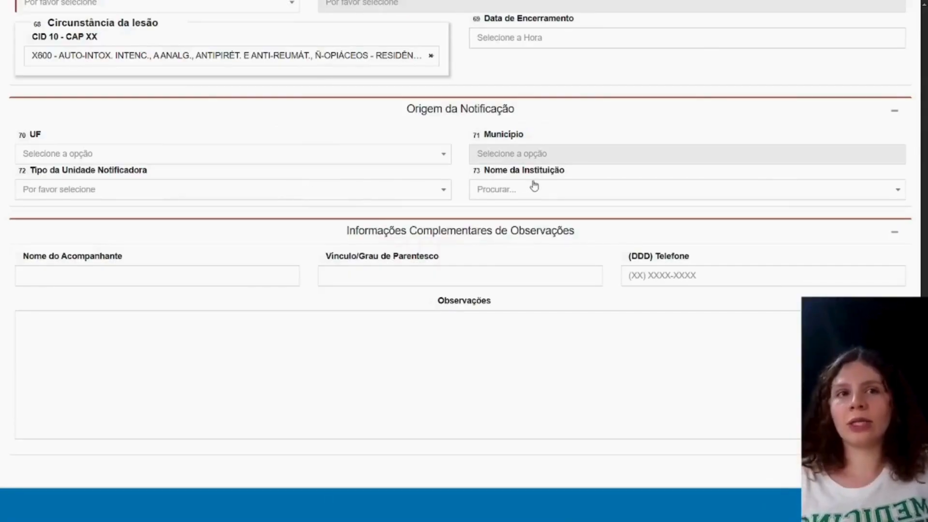
pyautogui.scroll(-1, 549, 205)
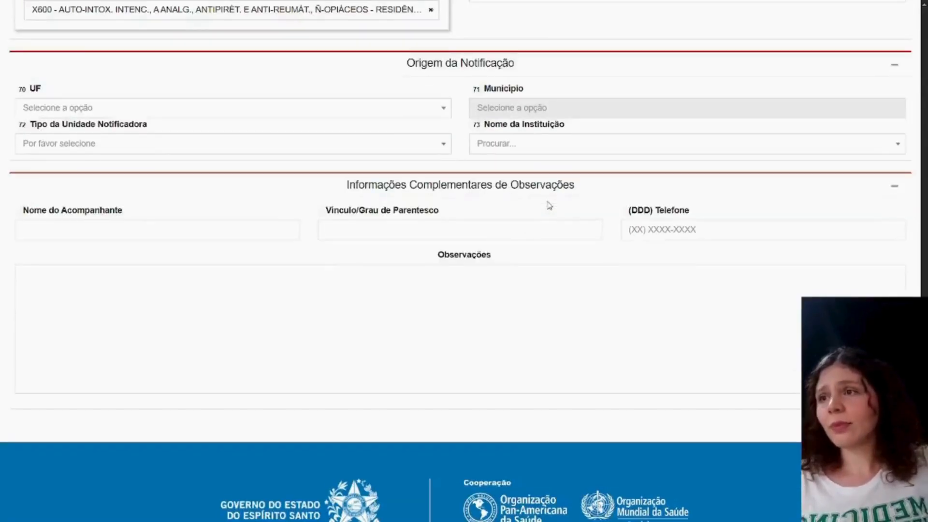
pyautogui.scroll(-2, 547, 213)
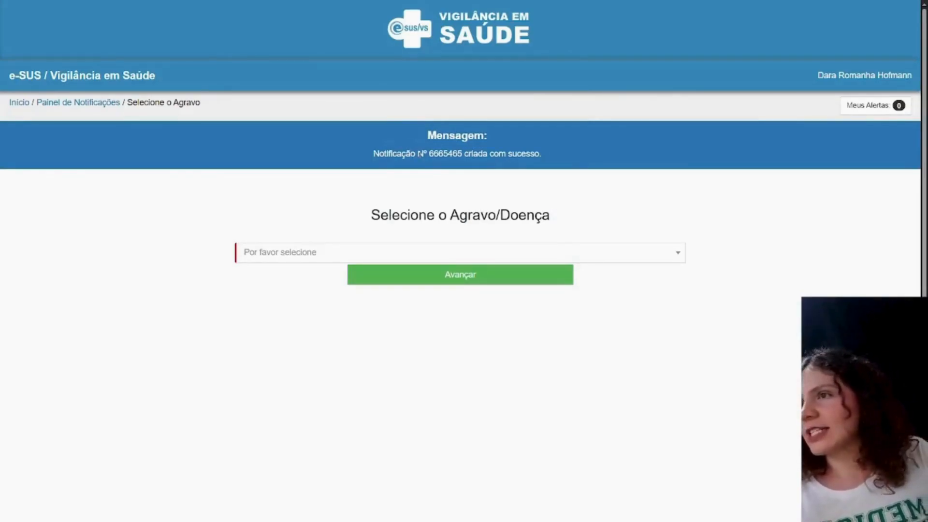
pyautogui.moveTo(427, 154); pyautogui.dragTo(457, 153)
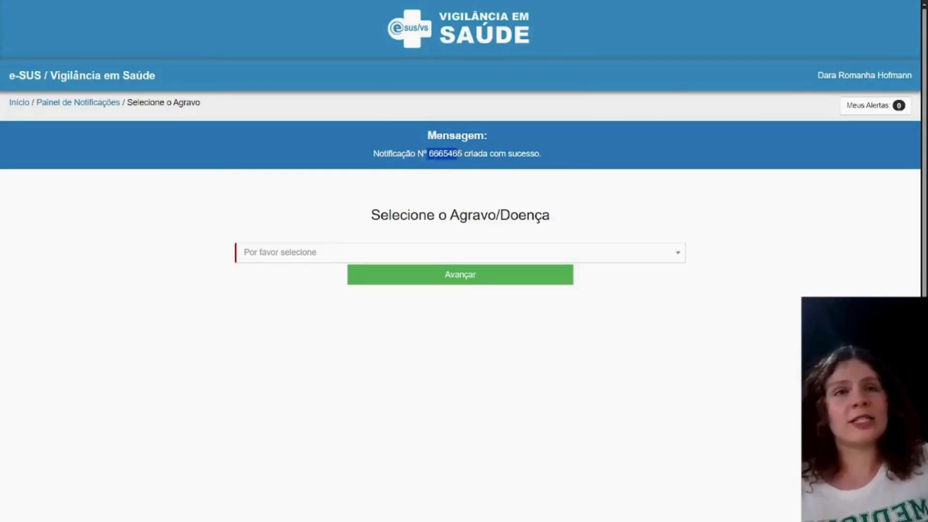